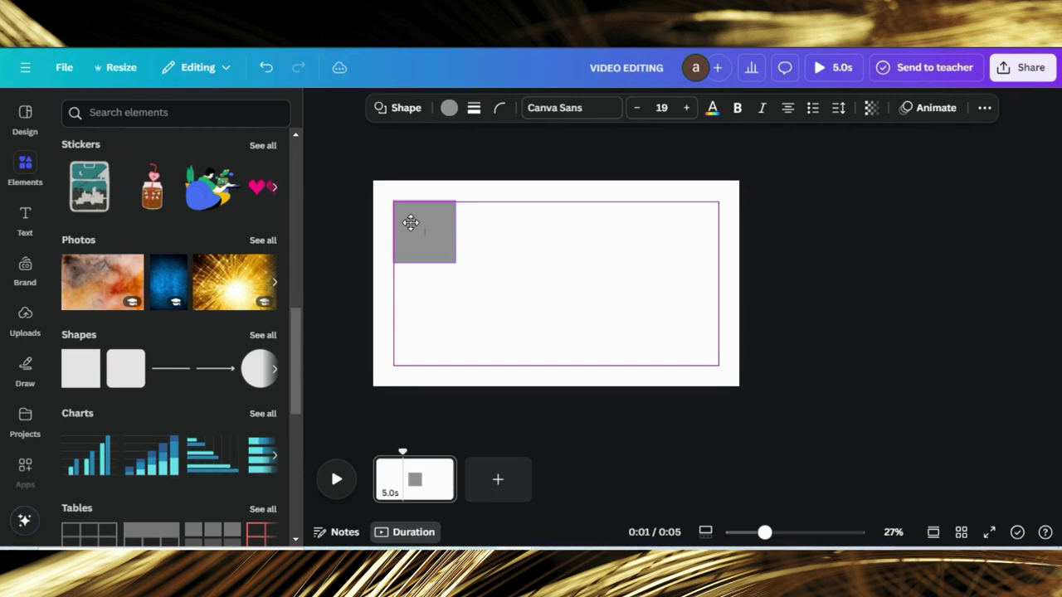
- Stretch the grey square into a rectangle filling the page's margin guides and colour it black
drag(410, 223, 711, 291)
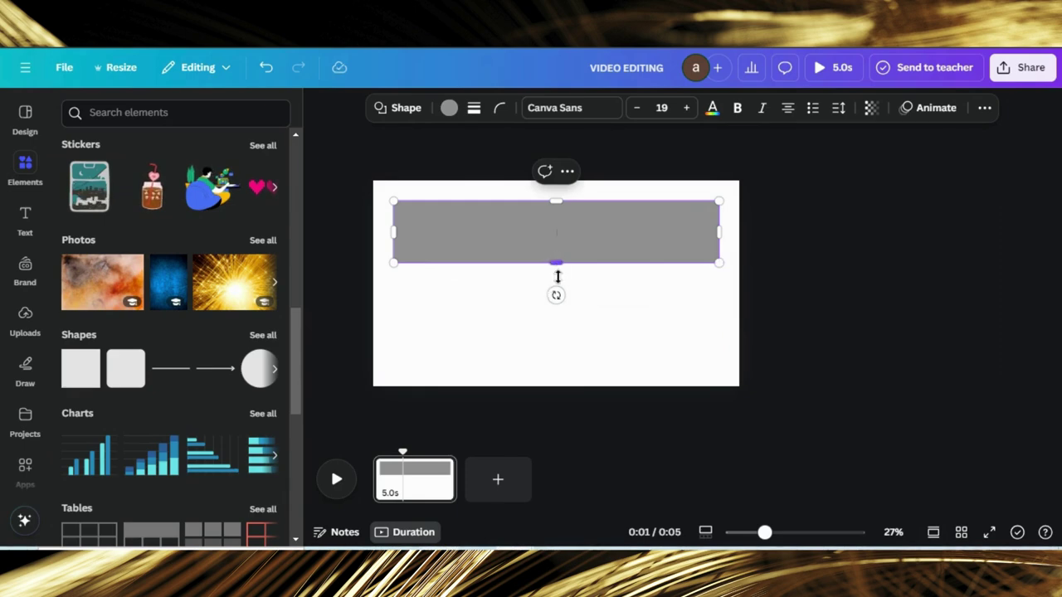
drag(555, 263, 562, 360)
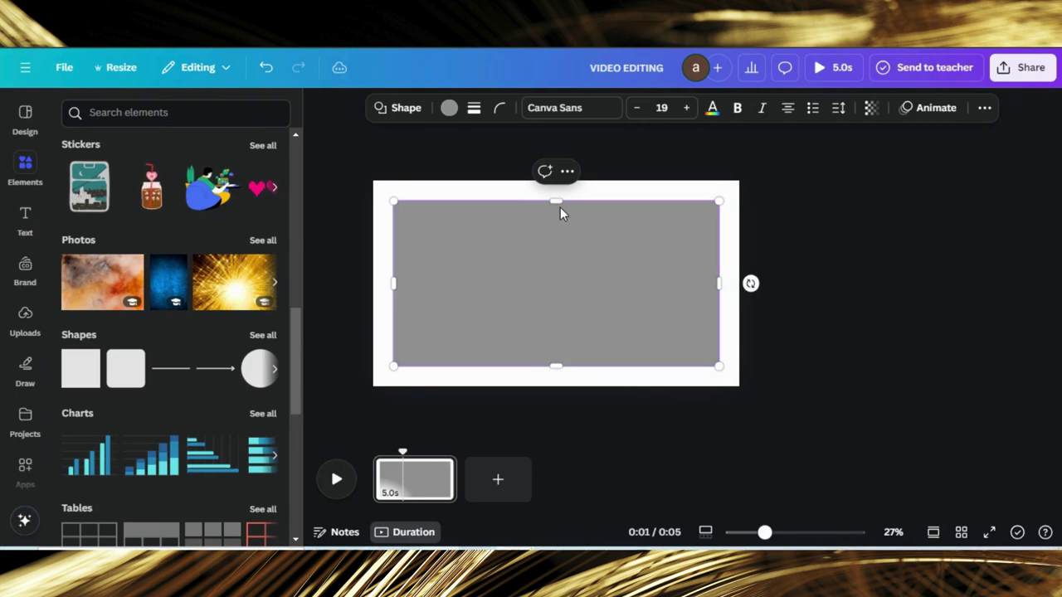
click(448, 108)
click(154, 218)
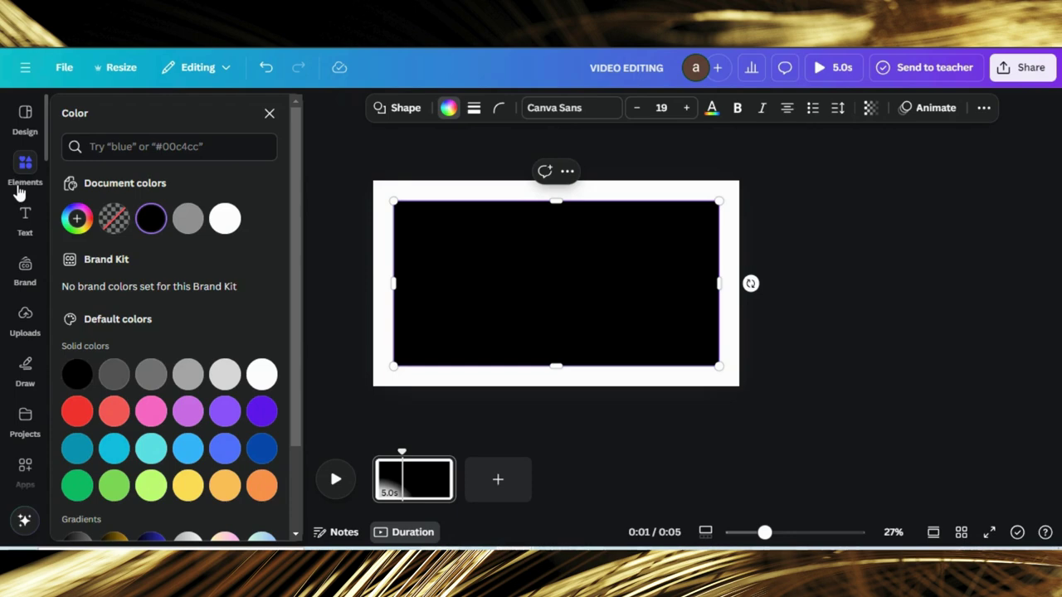
key(Escape)
- Add a circle shape at the centre of the black rectangle and shrink it
scroll(152, 307, down, 4)
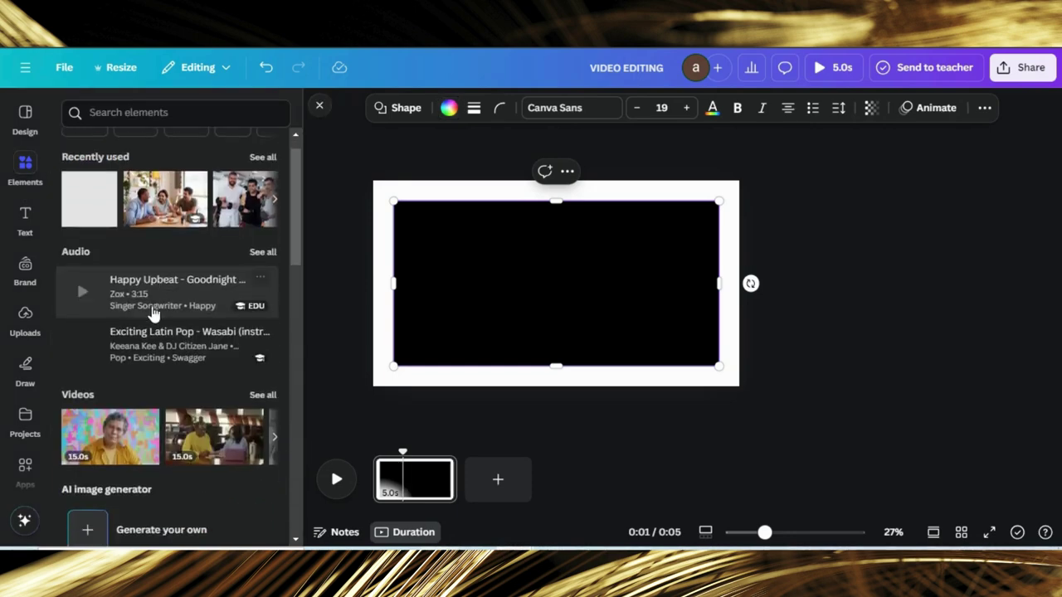
scroll(152, 308, down, 7)
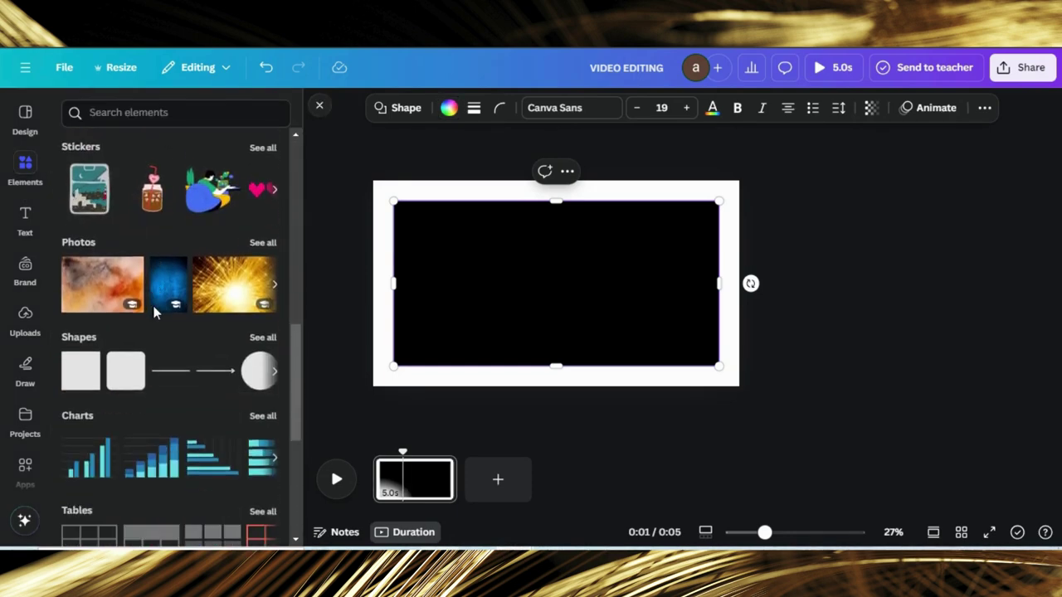
click(258, 377)
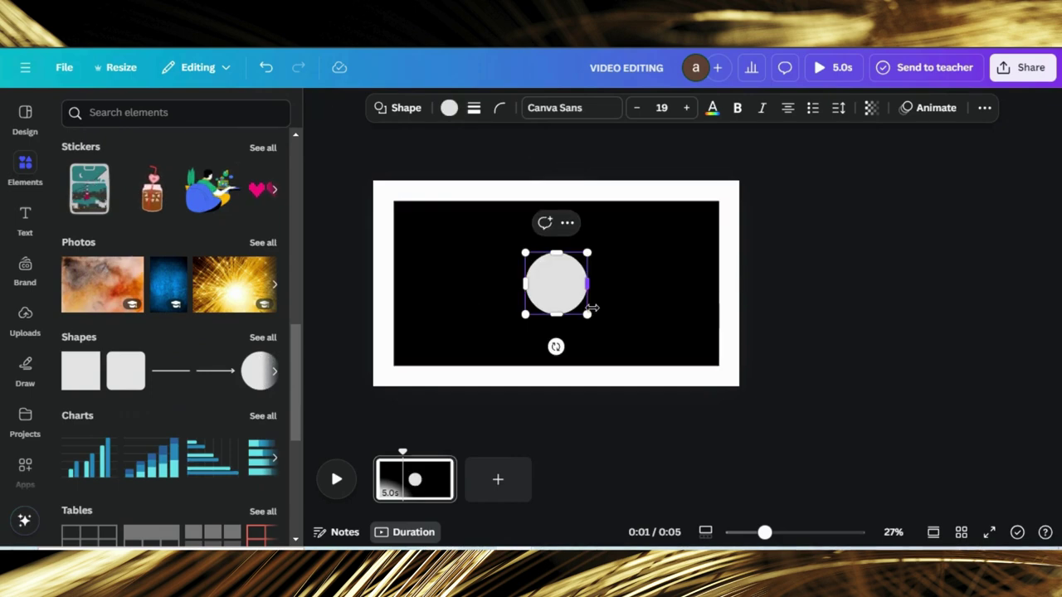
drag(586, 318, 557, 286)
click(617, 286)
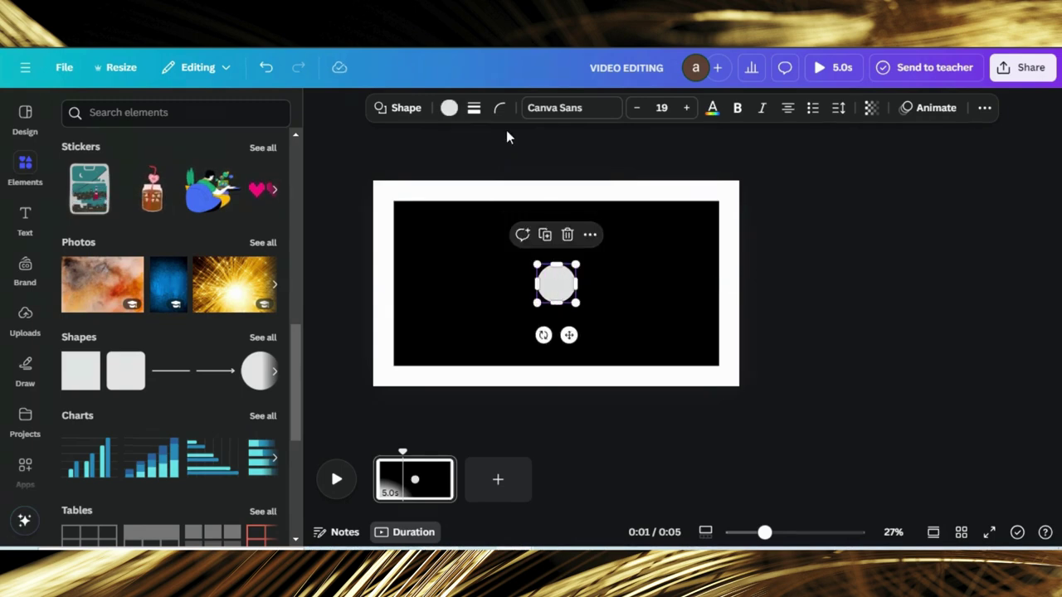
- Fill the circle with white and deselect it
click(448, 111)
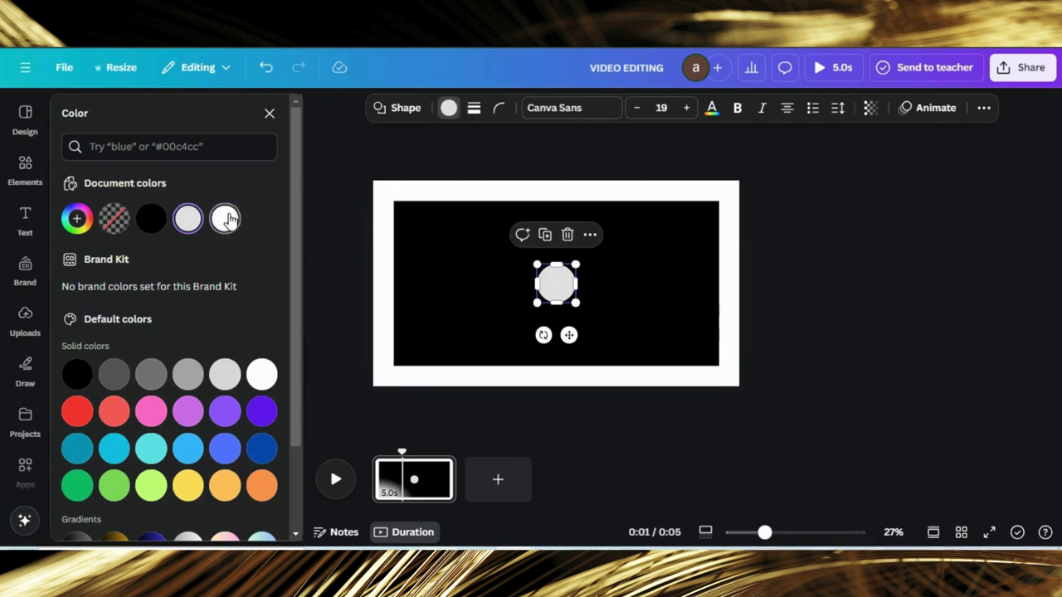
click(224, 219)
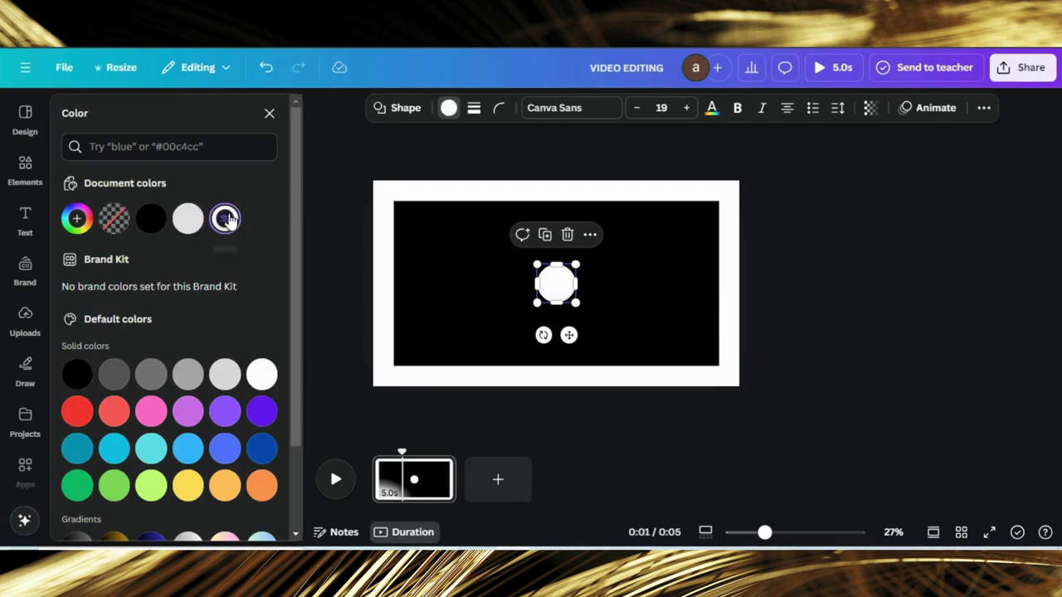
key(Escape)
click(928, 237)
- Download the design as a PNG at size 1 (1,920 × 1,080 px)
click(1022, 72)
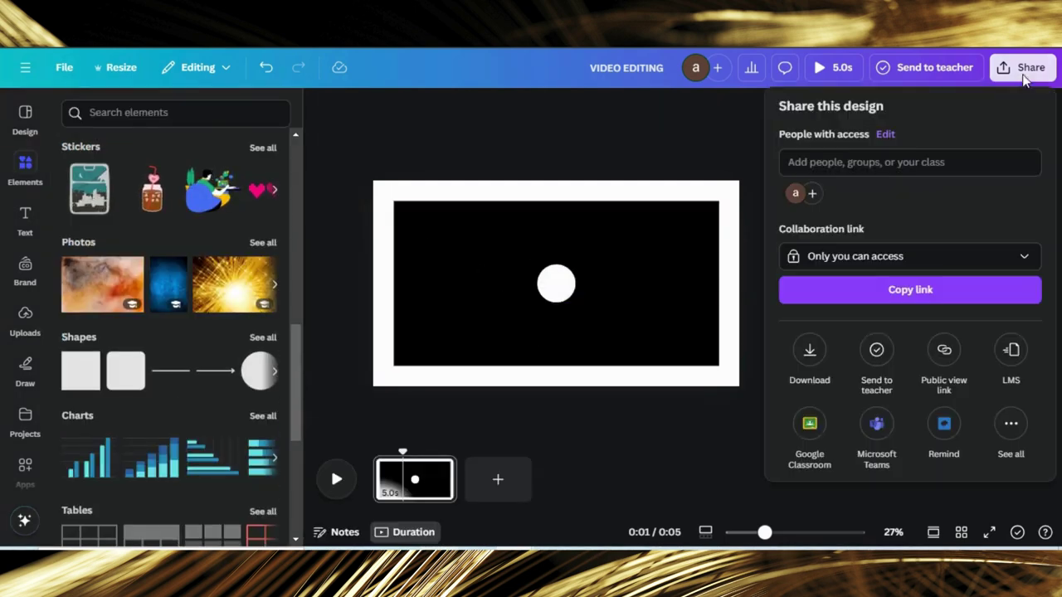
click(807, 353)
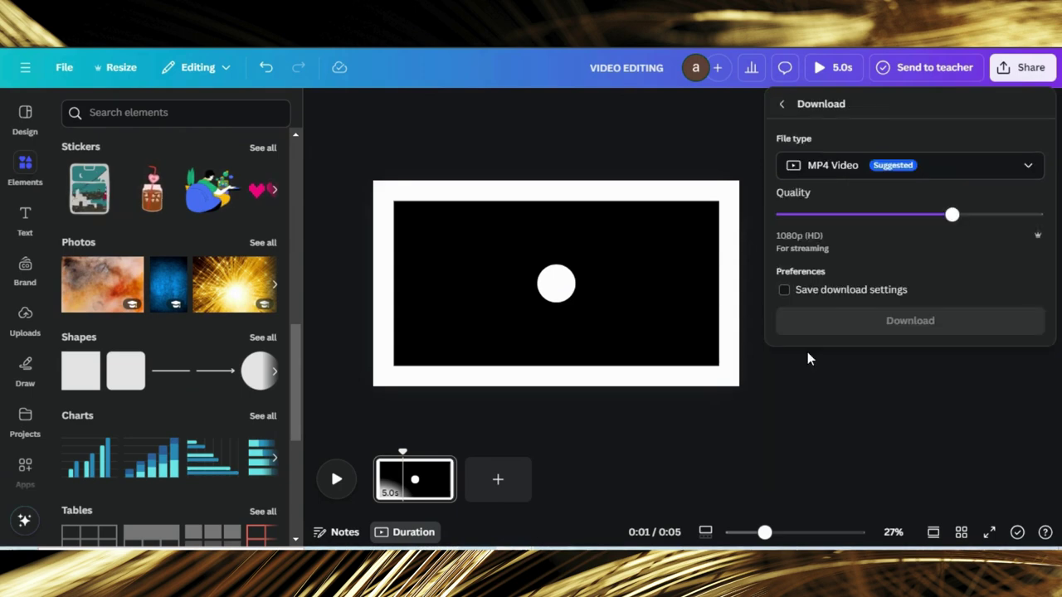
click(834, 171)
click(823, 246)
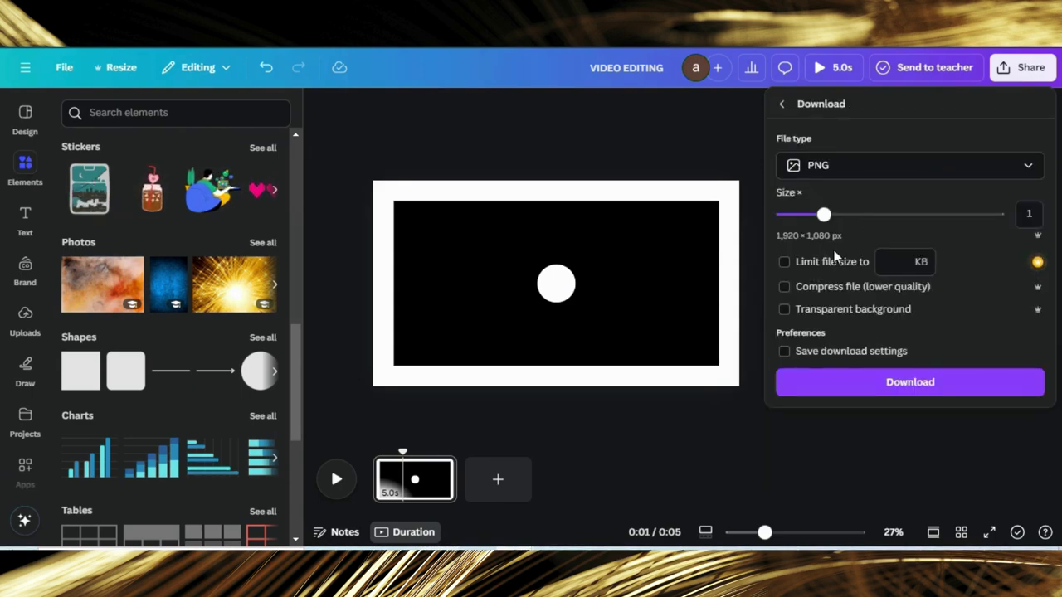
click(842, 282)
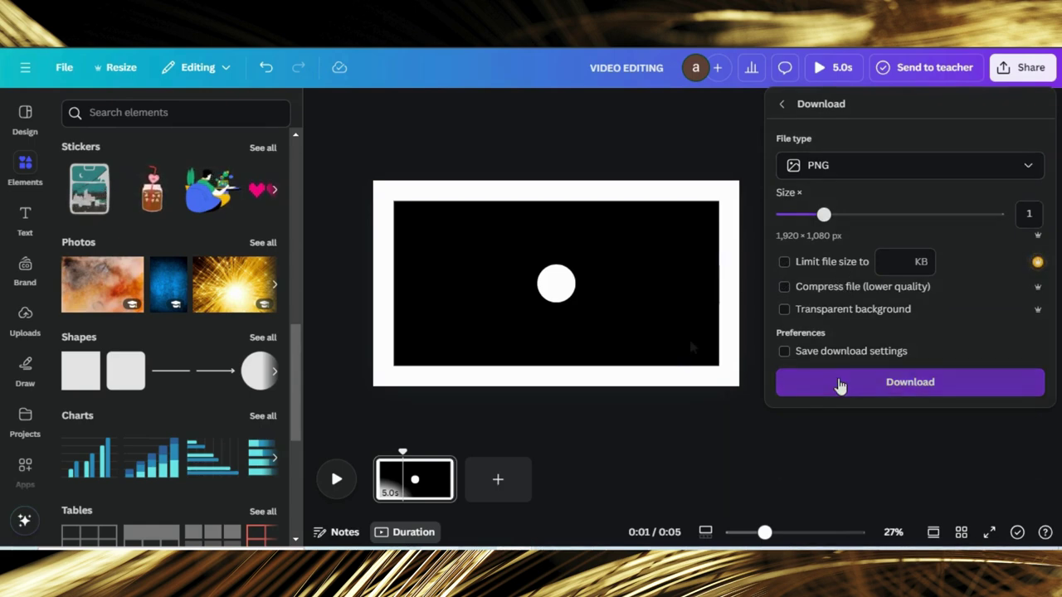
click(841, 383)
- Add a new page and place the recently used photo of three men at a table against its left edge
click(507, 486)
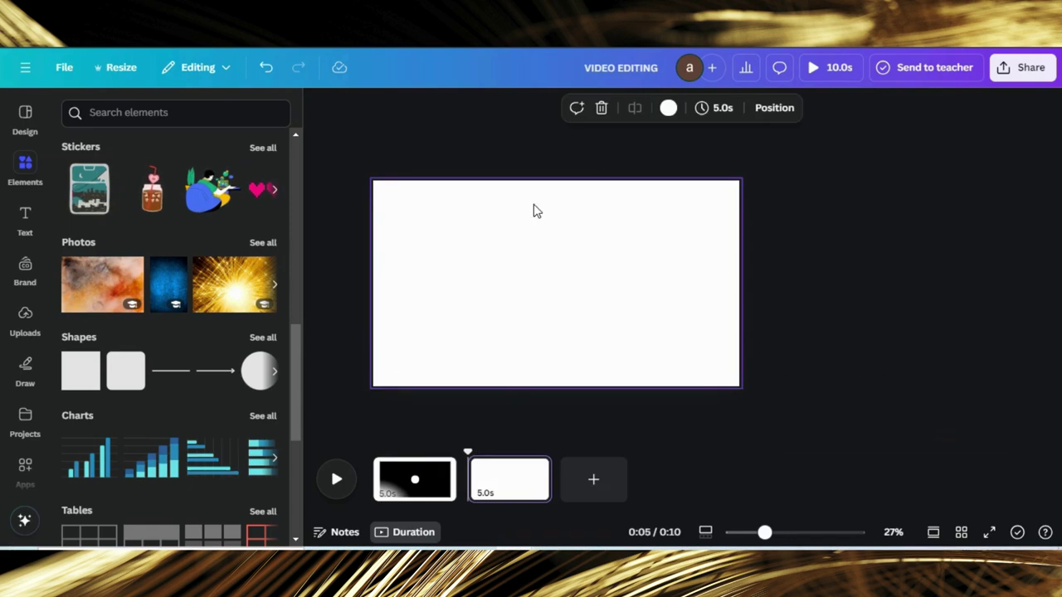
click(25, 170)
click(31, 177)
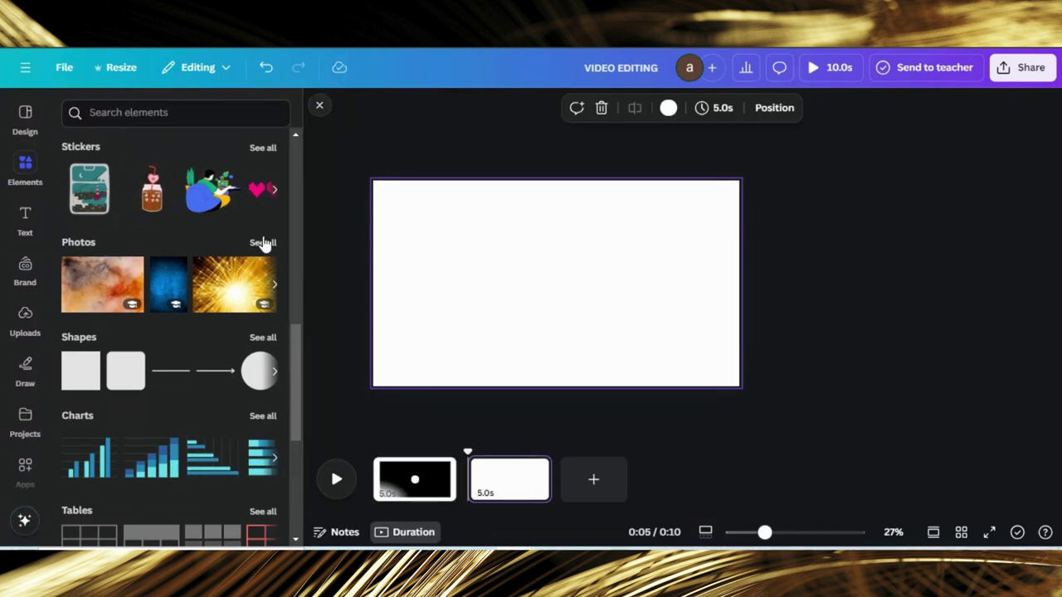
scroll(199, 224, up, 10)
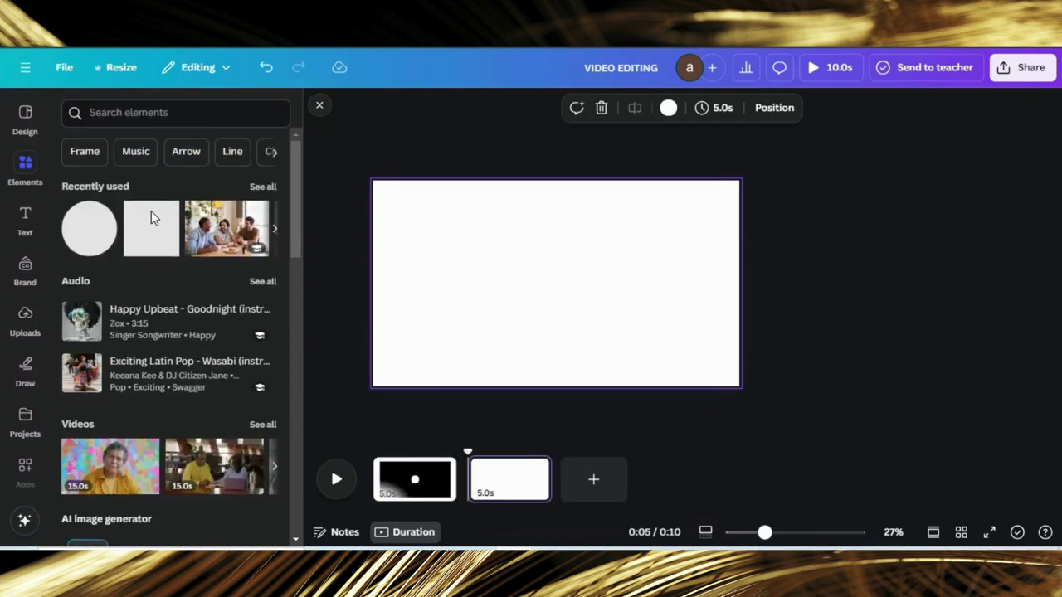
click(227, 228)
drag(460, 238, 451, 218)
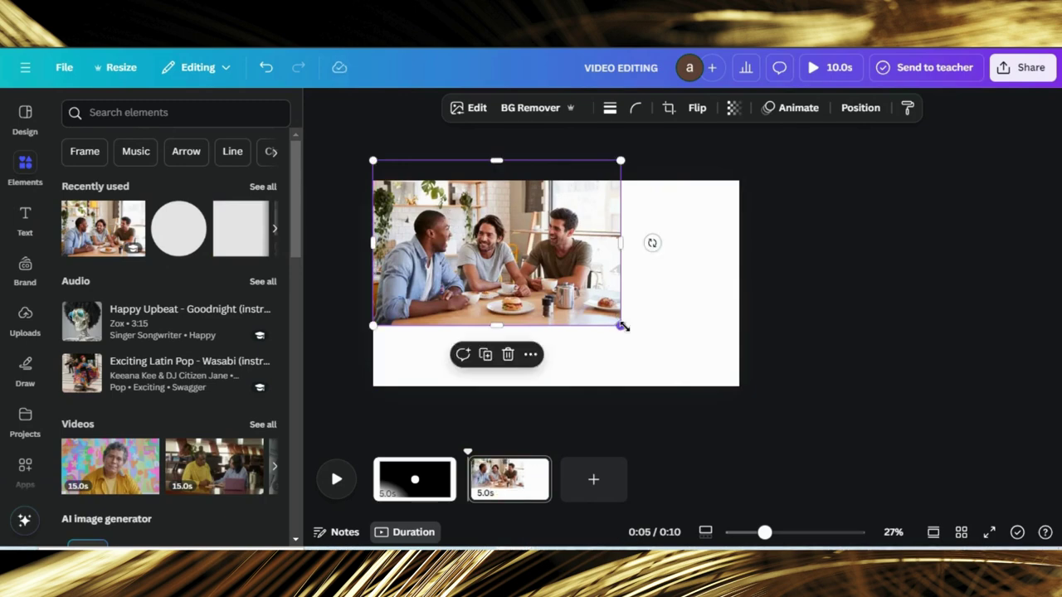
- Enlarge the photo to the page width and crop its upper and lower edges to the page
drag(622, 326, 741, 365)
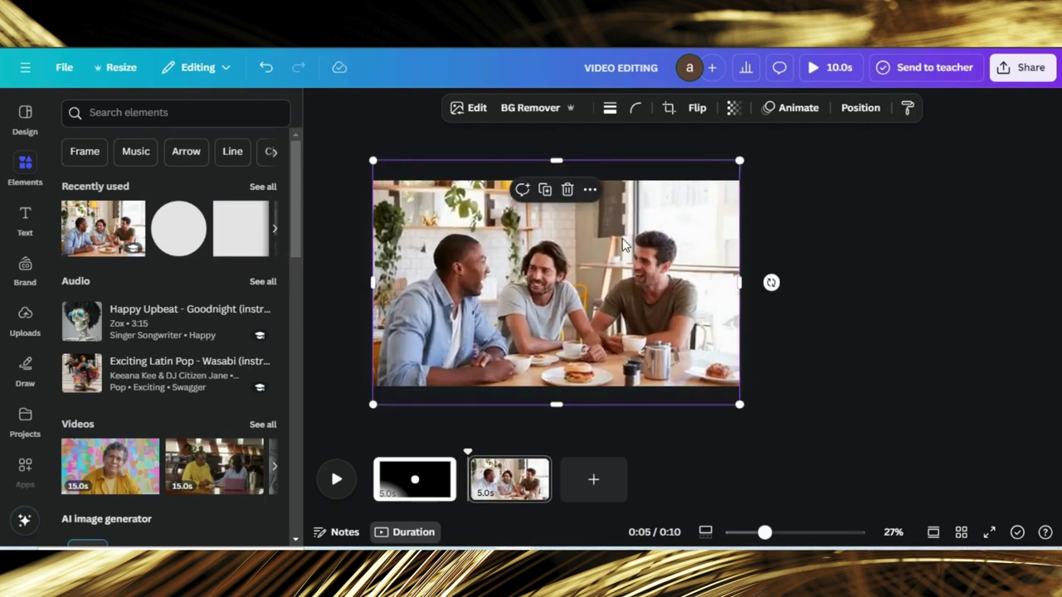
drag(558, 159, 557, 184)
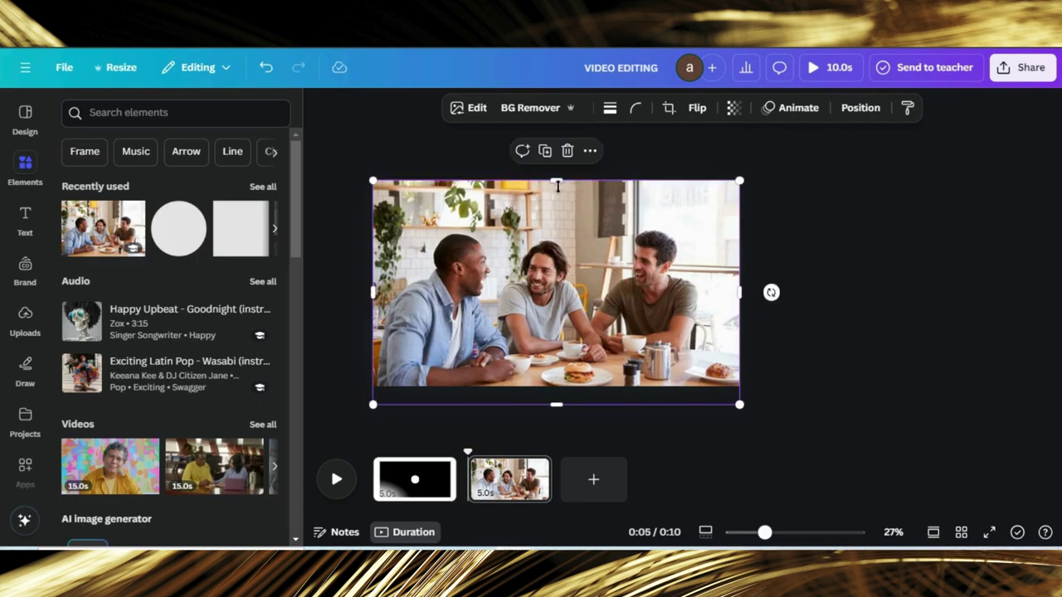
drag(559, 401, 557, 386)
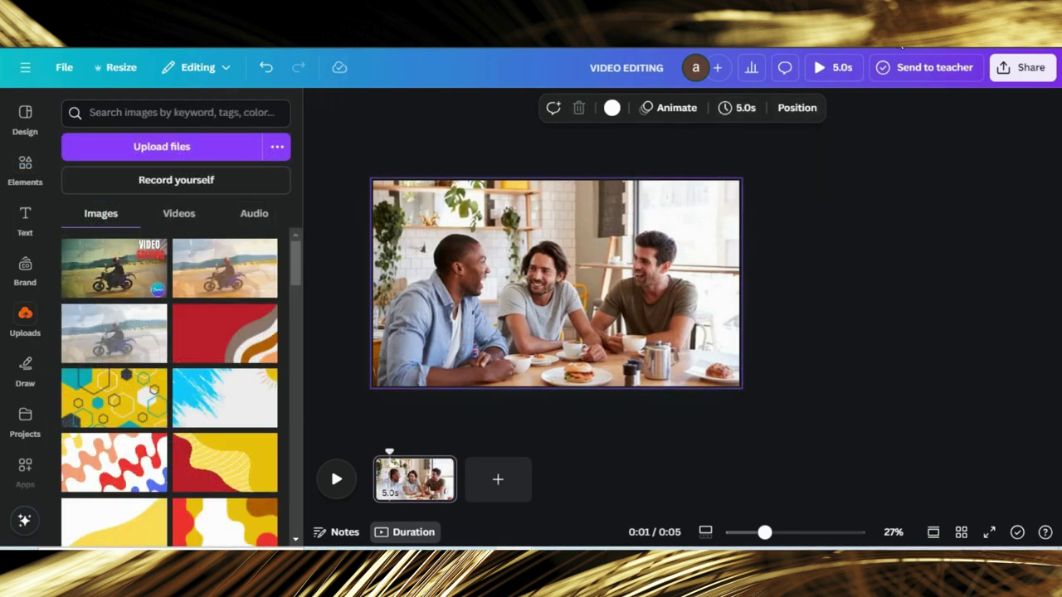
- Upload the exported PNG of the black rectangle with the white circle and add it over the photo
click(902, 46)
drag(782, 135, 208, 299)
click(328, 224)
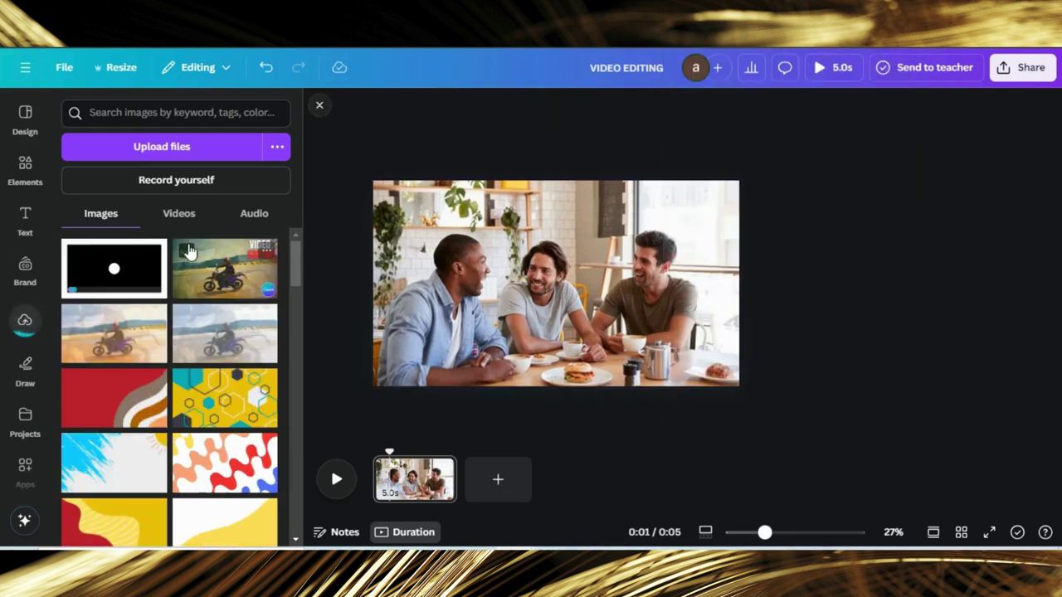
click(108, 274)
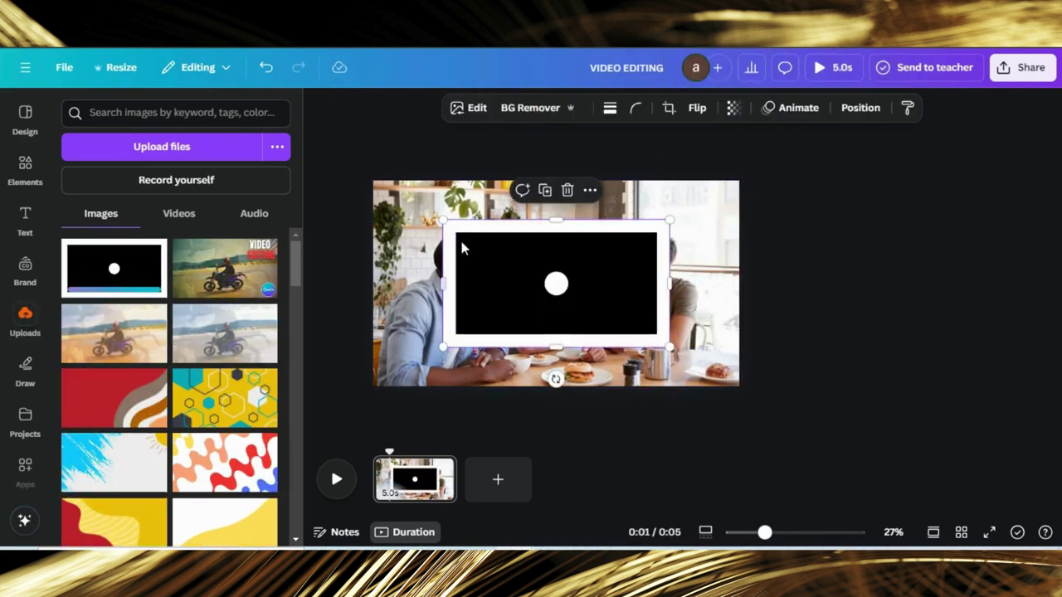
- Remove the background of the black rectangle image and enlarge it to cover the whole page
click(512, 108)
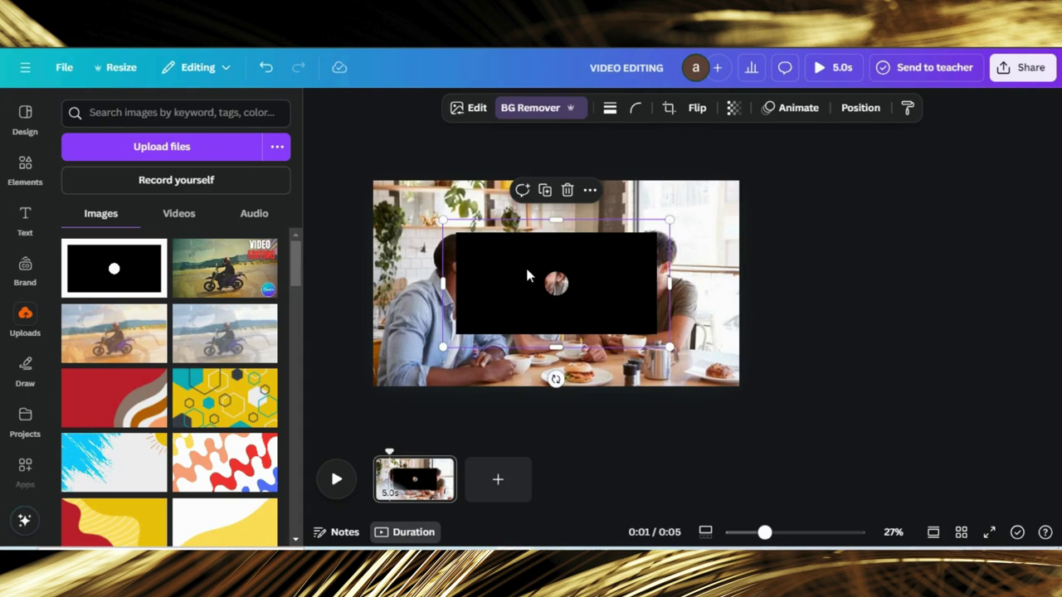
drag(525, 265, 437, 204)
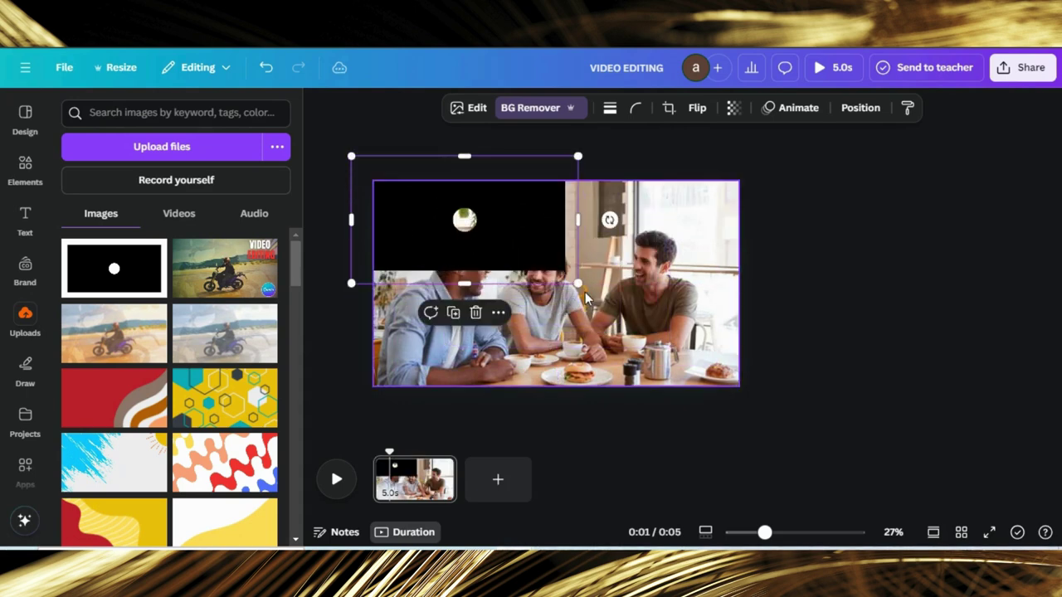
drag(577, 283, 871, 396)
drag(664, 326, 539, 297)
drag(710, 404, 983, 441)
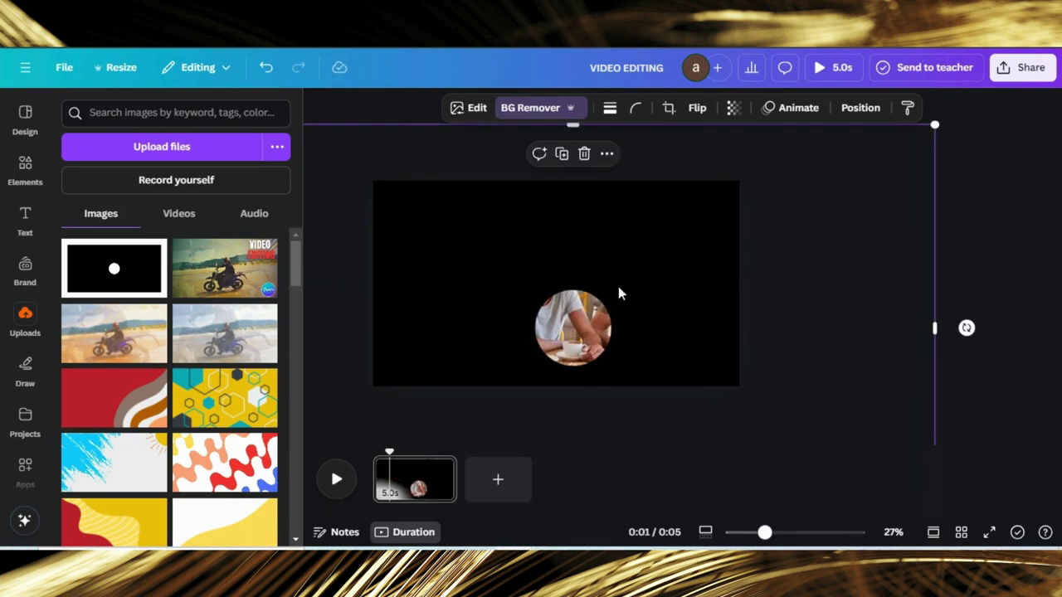
- Position the black overlay's circular hole over the left man's face and set the overlay's transparency to 89
drag(618, 293, 529, 237)
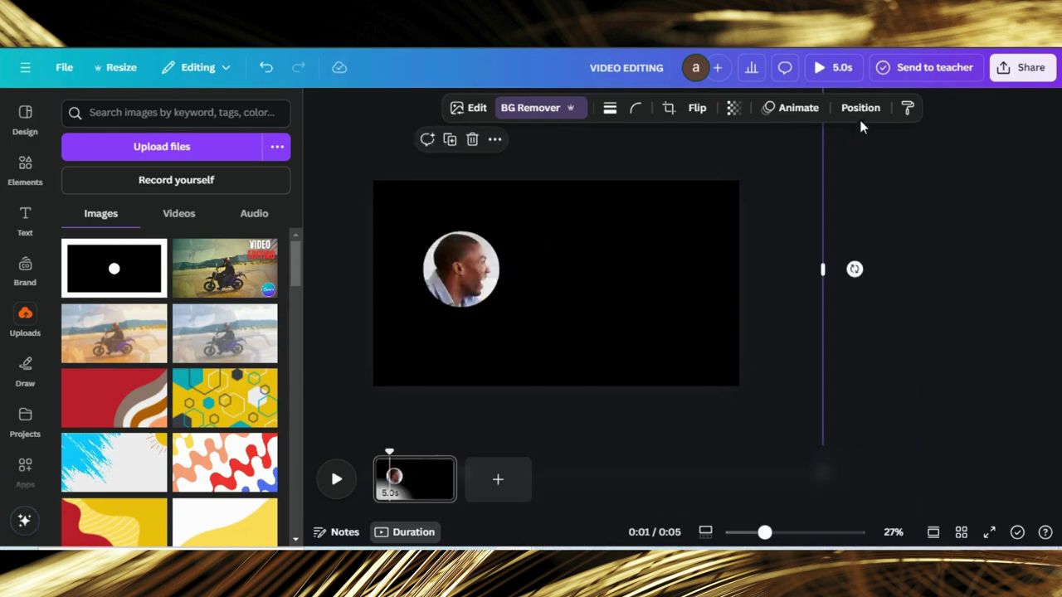
click(735, 109)
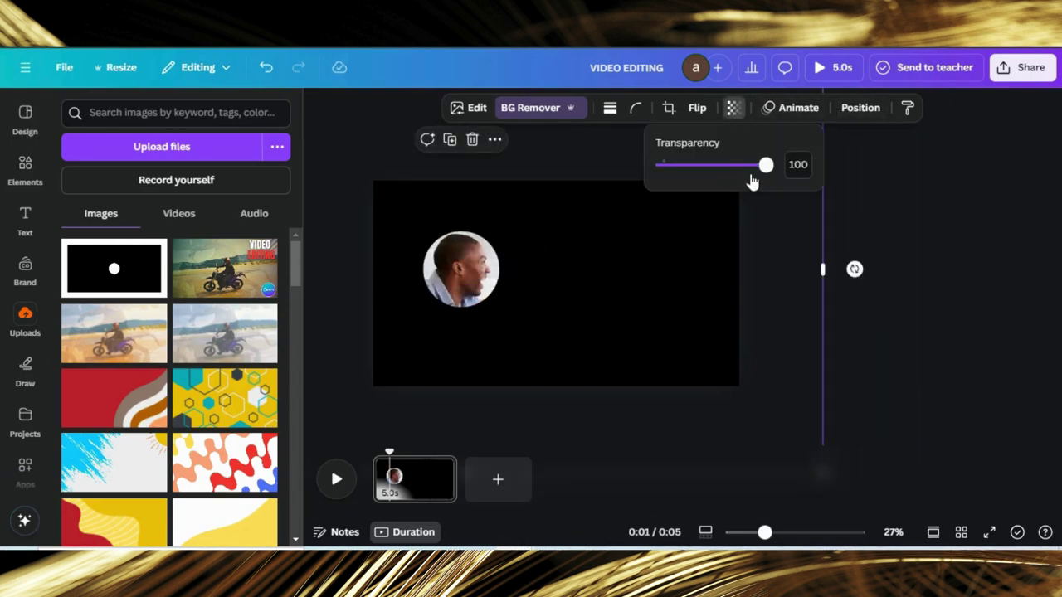
mouse_move(765, 164)
mouse_down()
mouse_move(722, 164)
mouse_move(755, 168)
mouse_up()
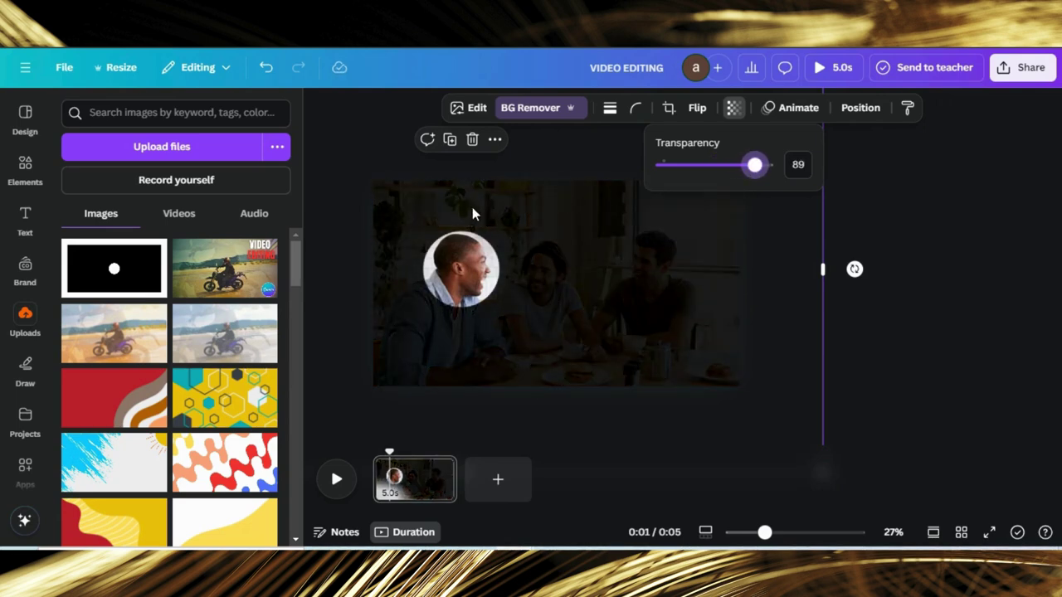
- Duplicate the page twice to make three identical pages
click(438, 469)
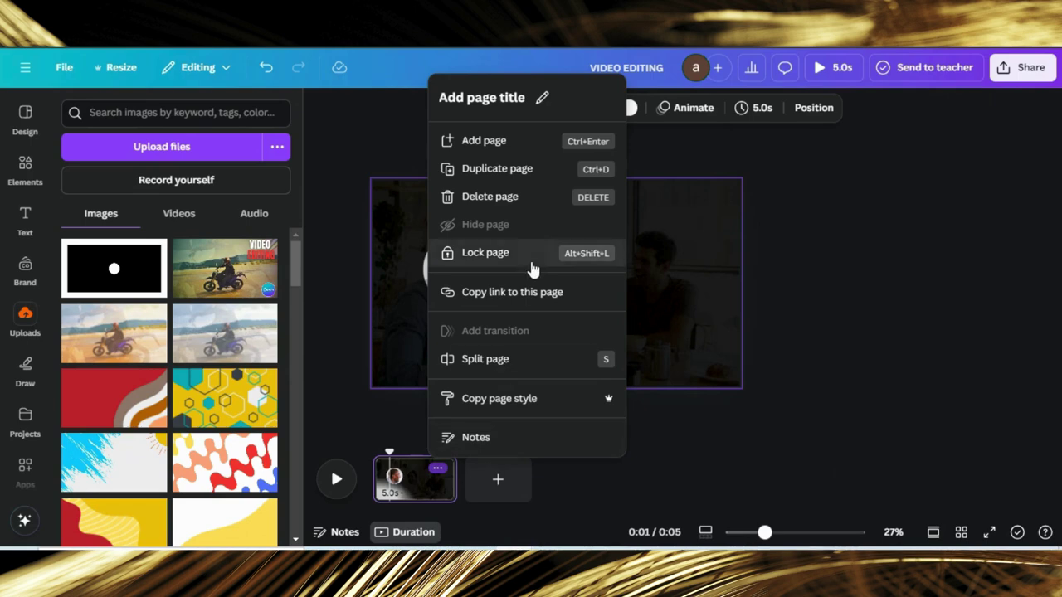
click(514, 170)
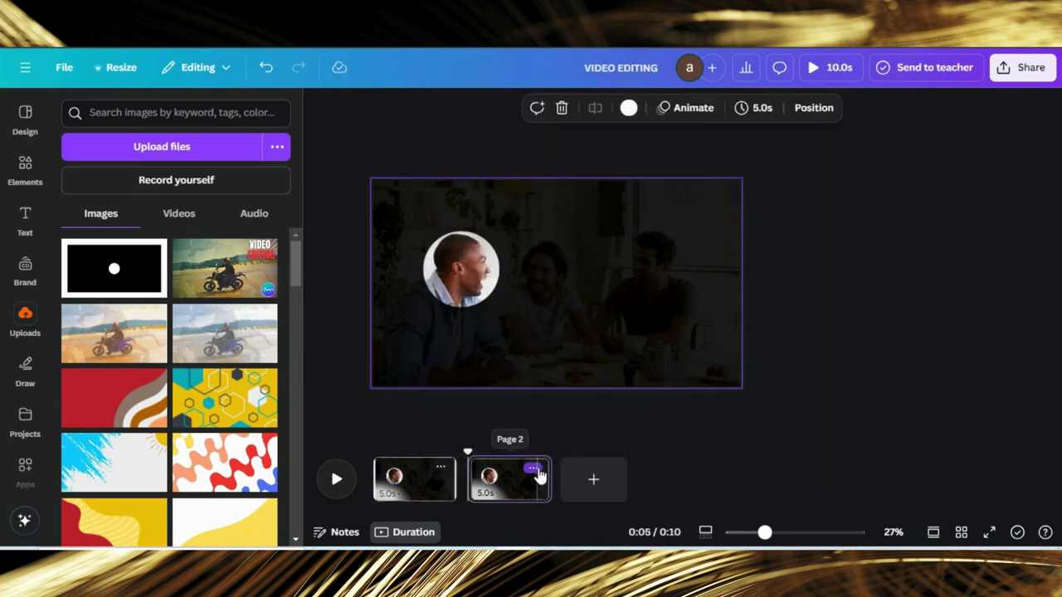
click(533, 470)
click(590, 202)
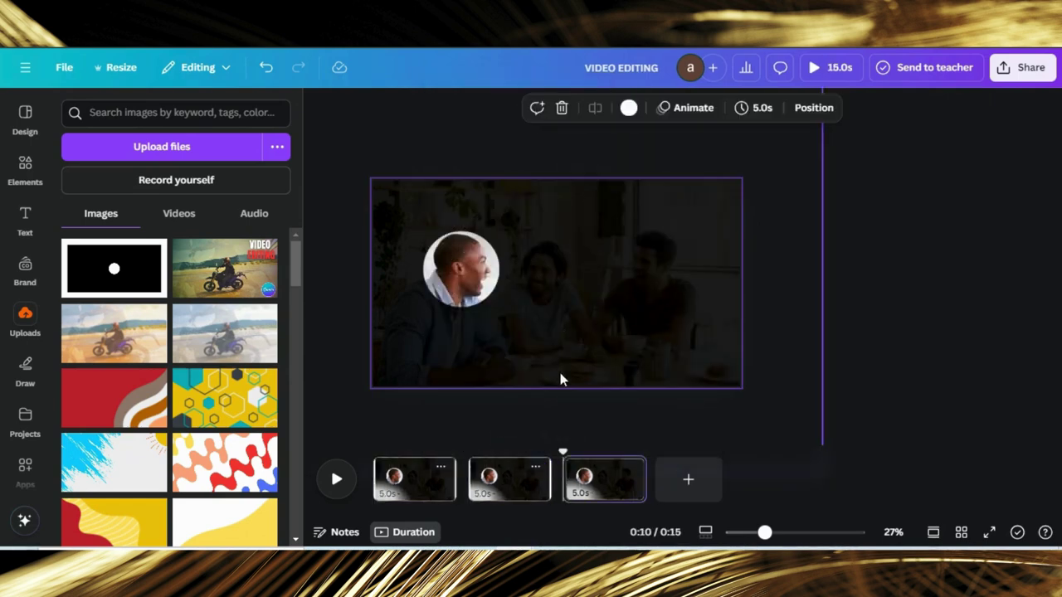
- On page 2, move the black overlay so its circular hole frames the middle man's face
click(503, 486)
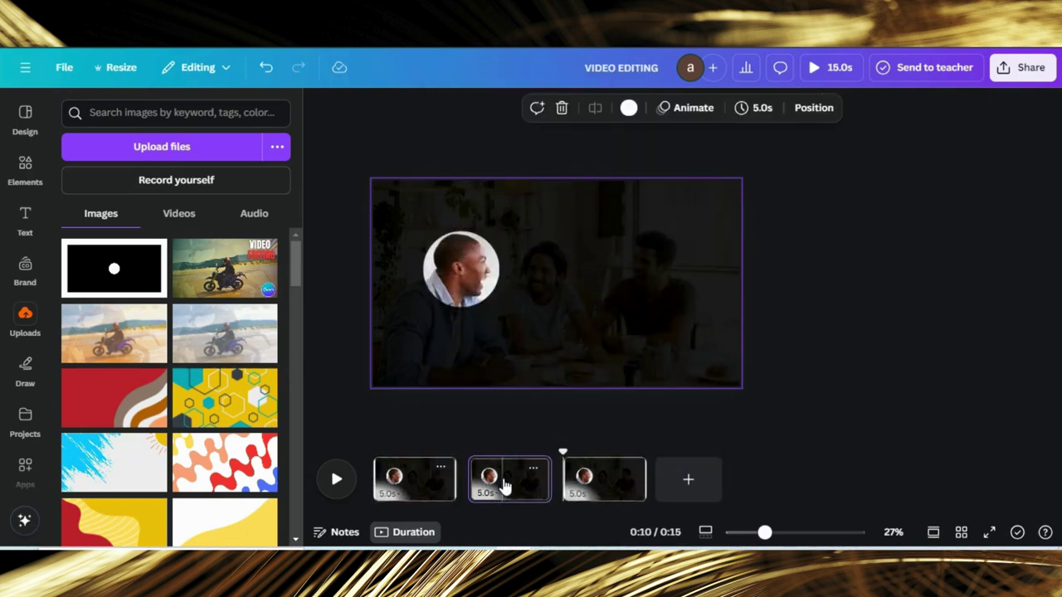
click(511, 277)
drag(474, 292, 551, 290)
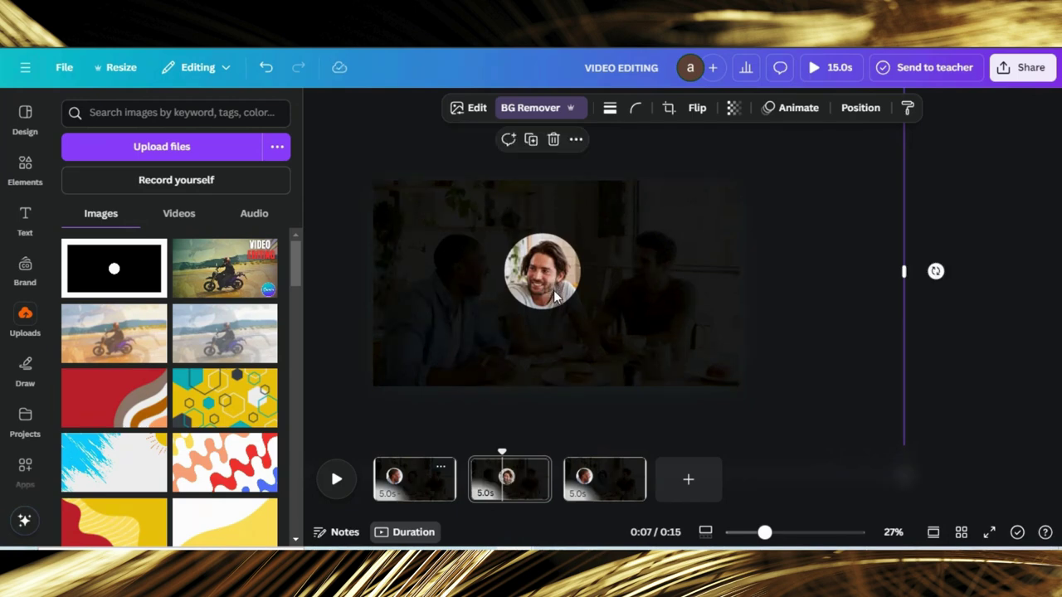
- On page 3, move the black overlay so its circular hole frames the right man's face
click(603, 487)
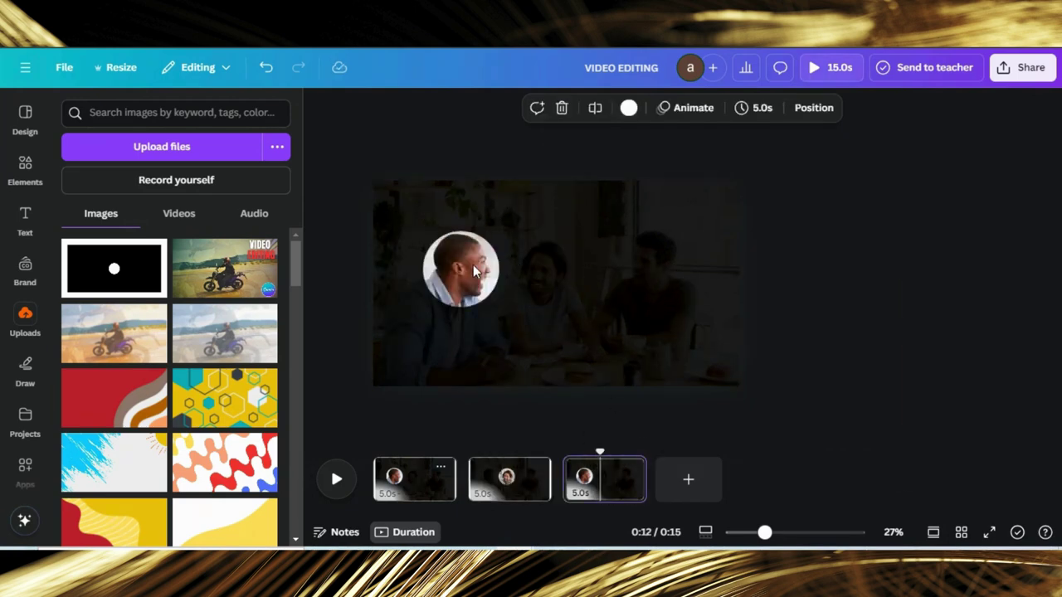
click(473, 269)
drag(473, 264, 662, 263)
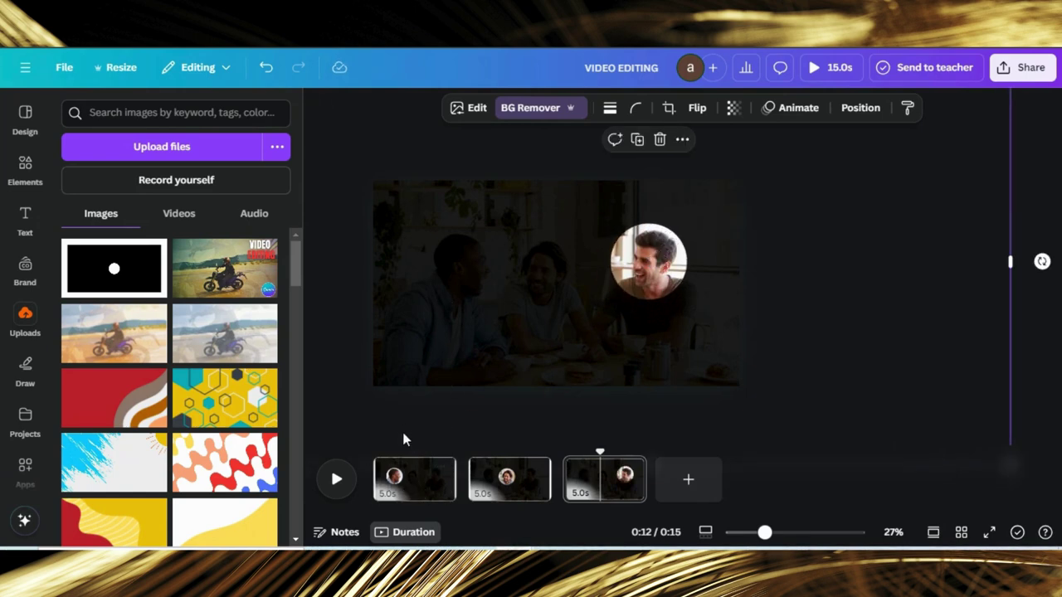
- On page 1, add a heading containing the left man's name and place it above his spotlighted face
click(406, 470)
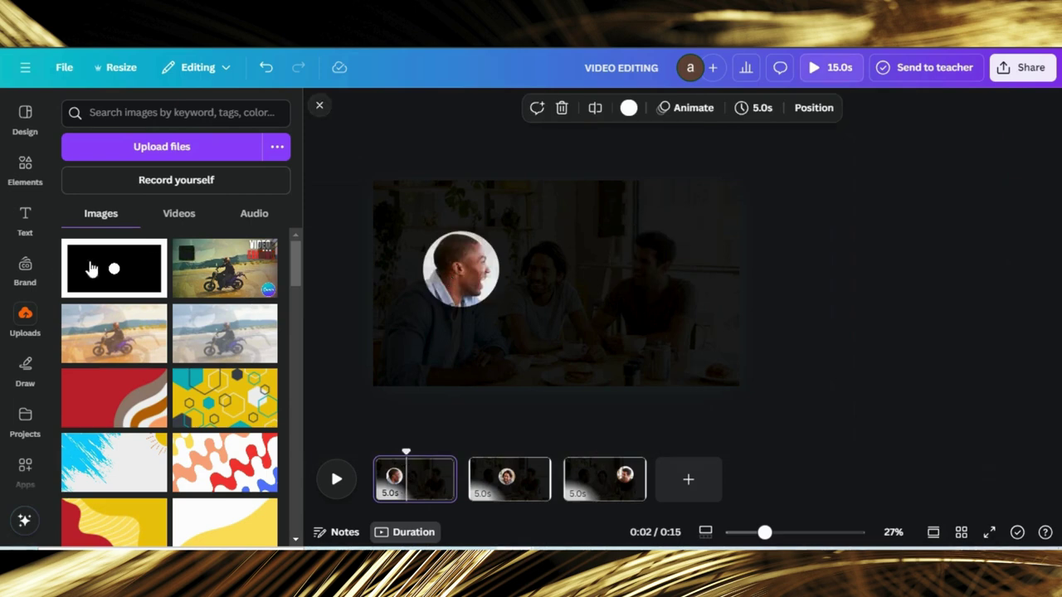
click(25, 218)
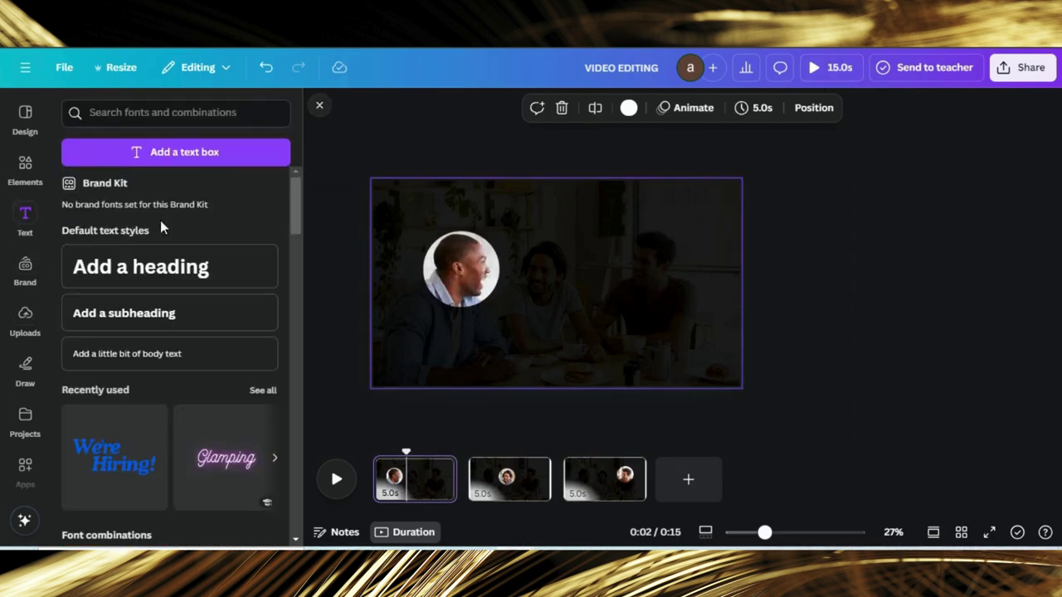
click(109, 267)
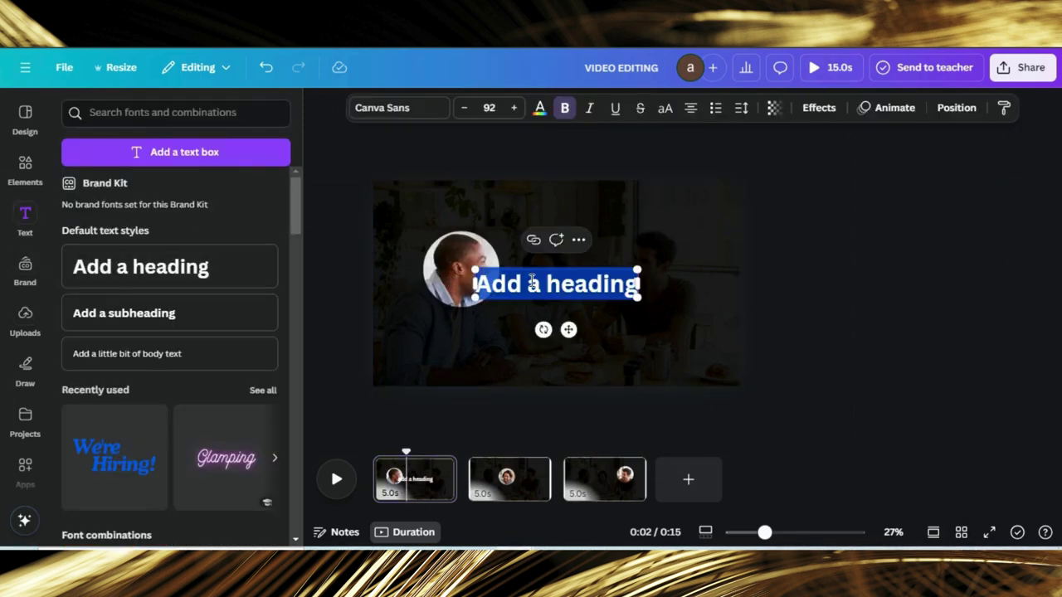
text(Jaxon)
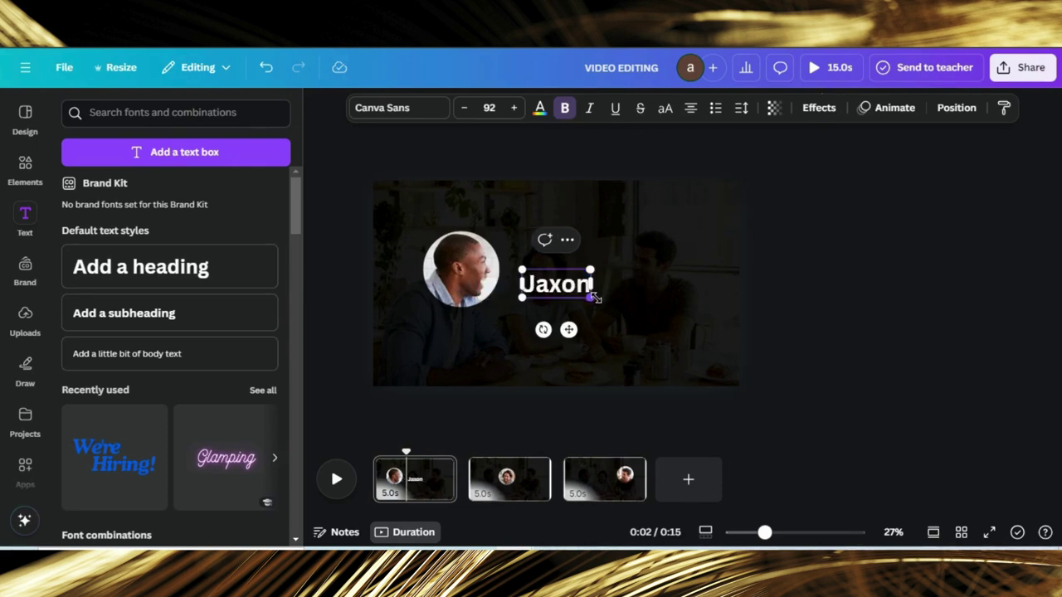
drag(569, 330, 475, 260)
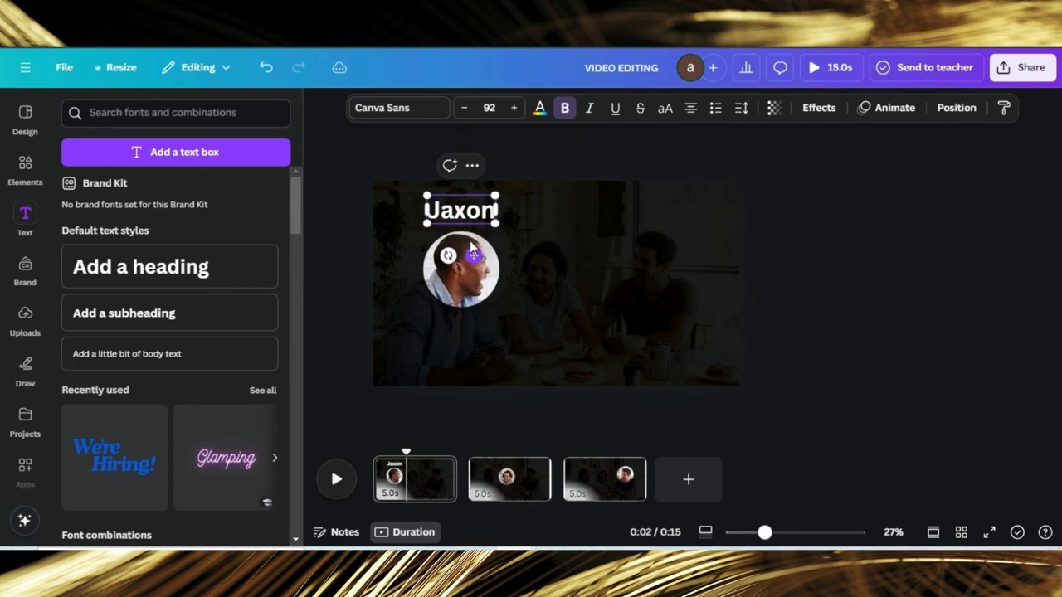
- Set the page 1 name label's font to HK Modular, shrink it to size 65.5 and place it up-left of the face
click(401, 111)
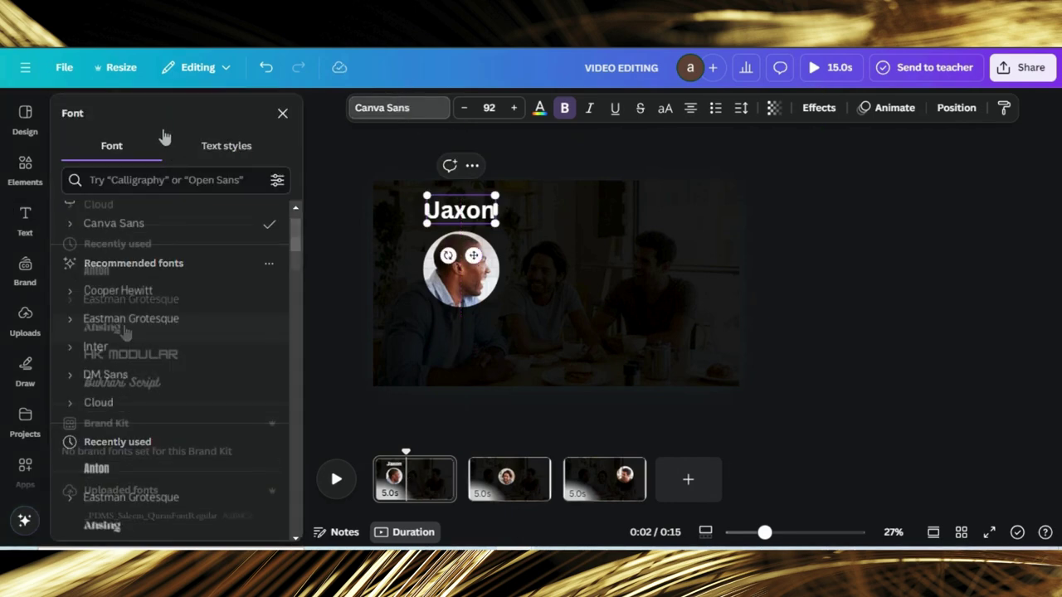
scroll(130, 331, down, 3)
click(146, 356)
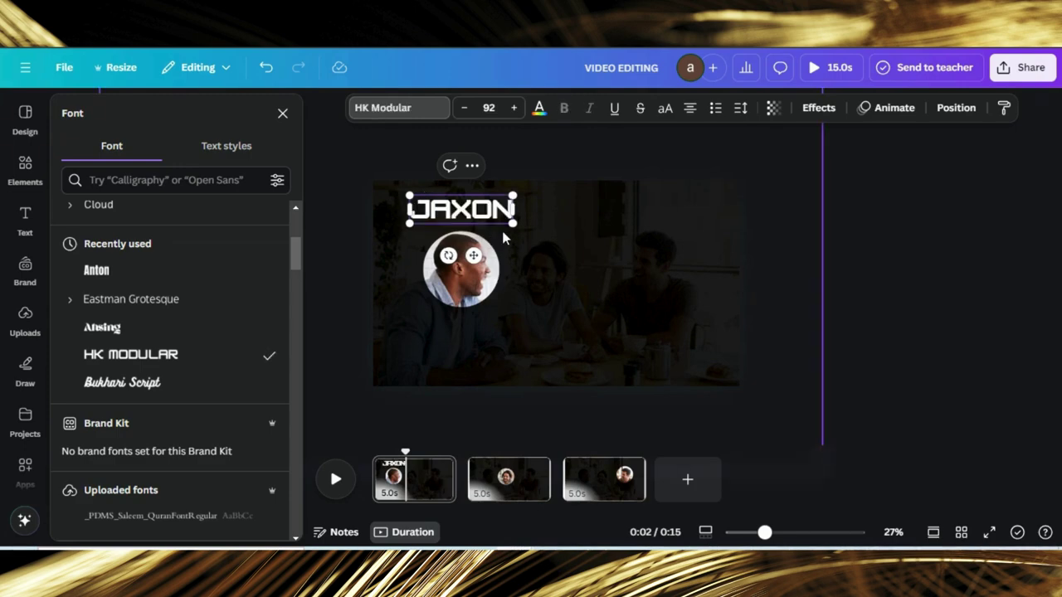
drag(513, 221, 436, 258)
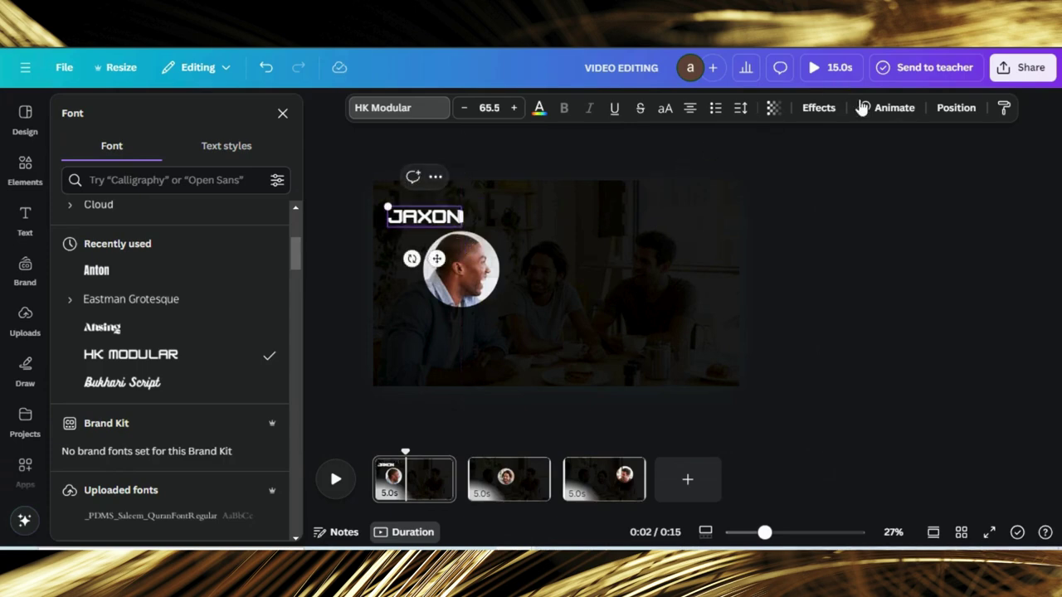
- Apply the Wipe animation to the page 1 name label, playing on both enter and exit
click(892, 108)
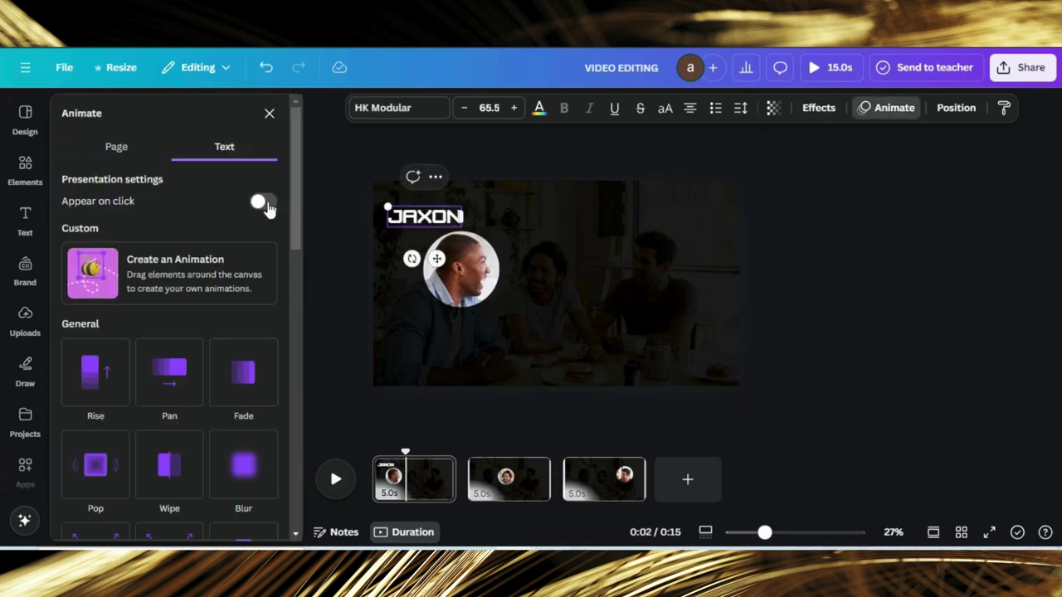
scroll(106, 365, down, 3)
scroll(105, 365, down, 1)
click(106, 348)
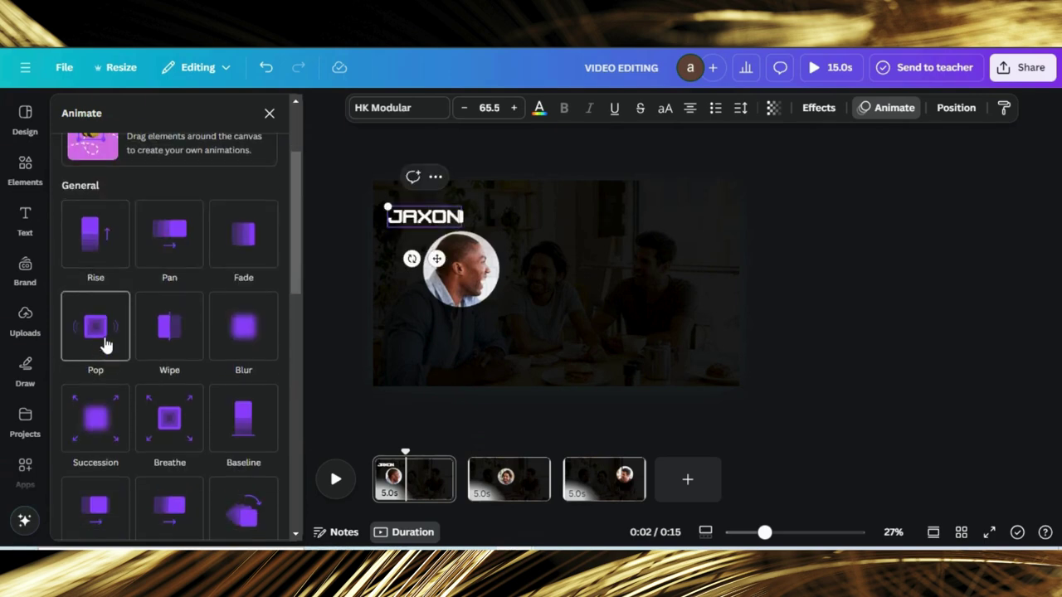
click(152, 341)
click(153, 342)
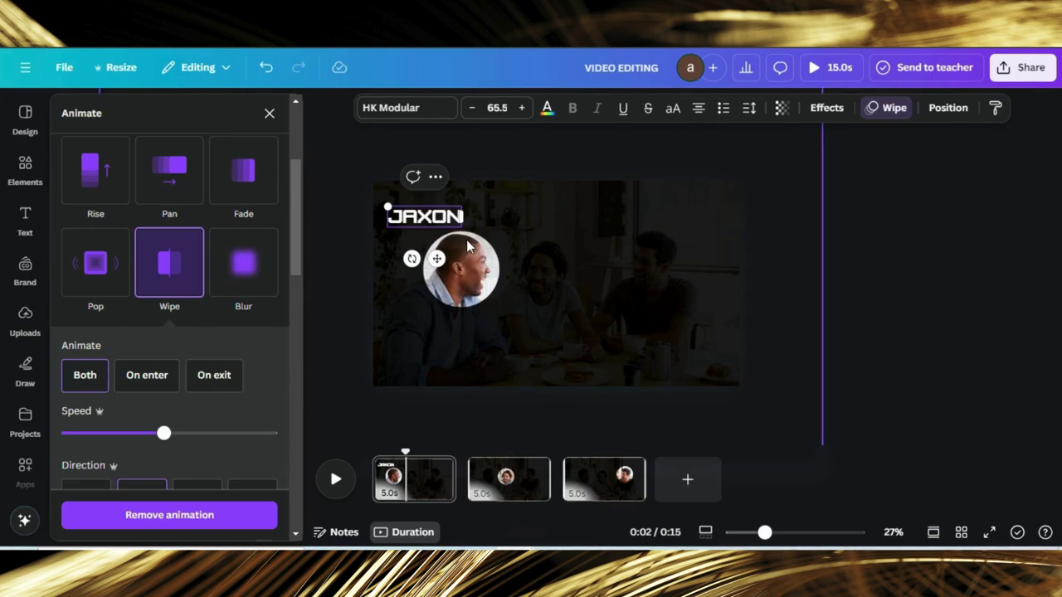
click(512, 229)
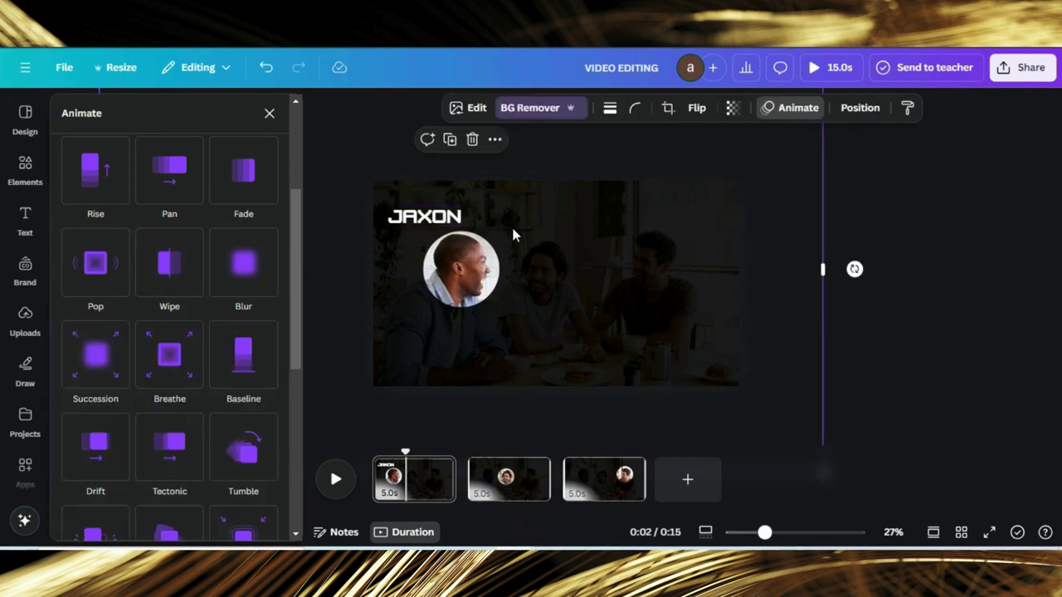
- Copy the name label to page 2, replace its text with the middle man's name and position it above his face
click(457, 223)
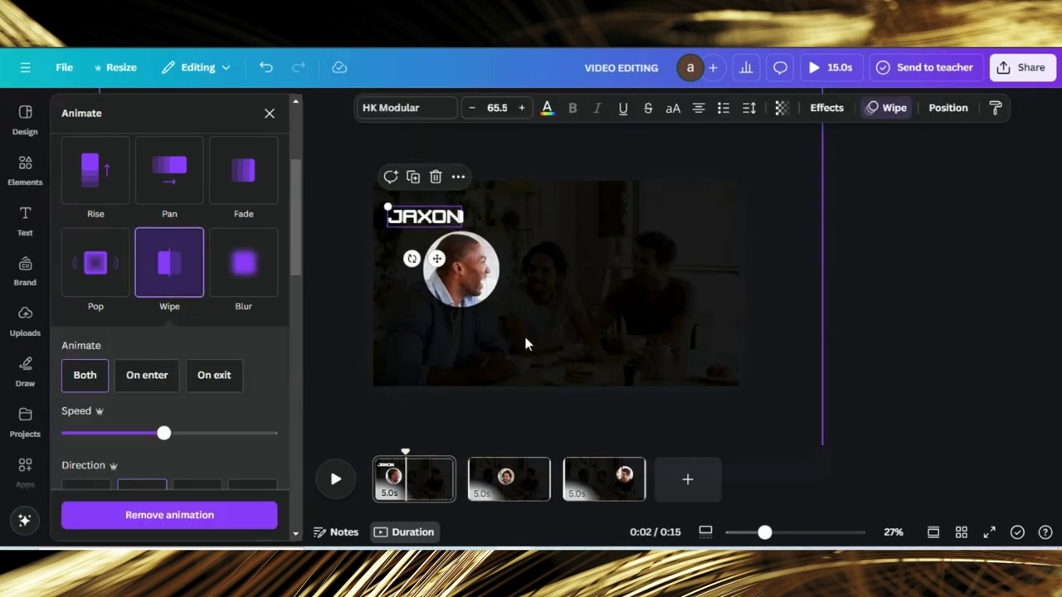
click(498, 478)
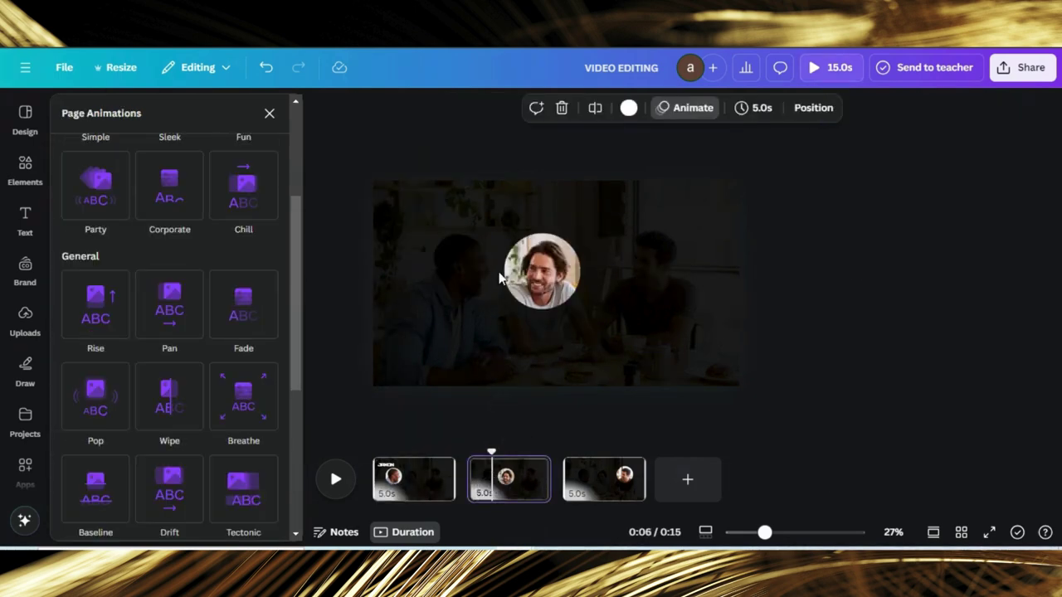
click(517, 238)
key(Tab)
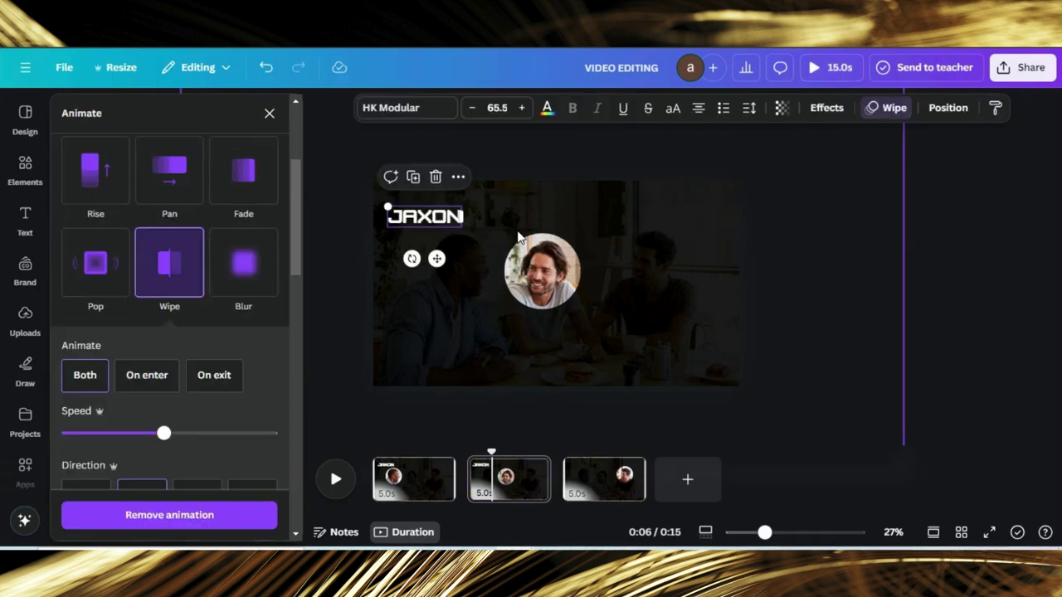
drag(434, 259, 538, 267)
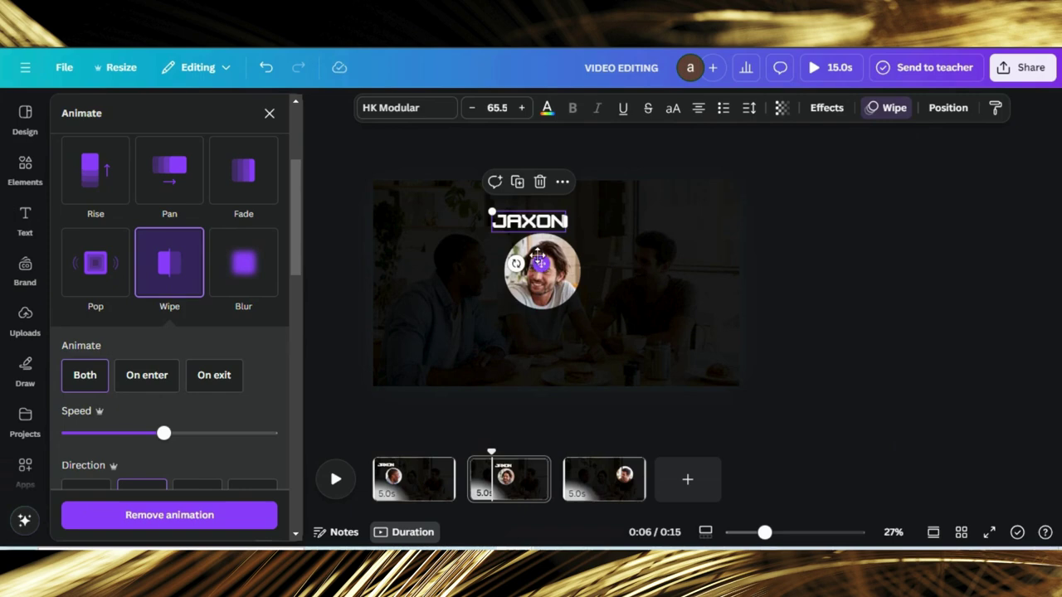
double_click(531, 220)
text(MASON)
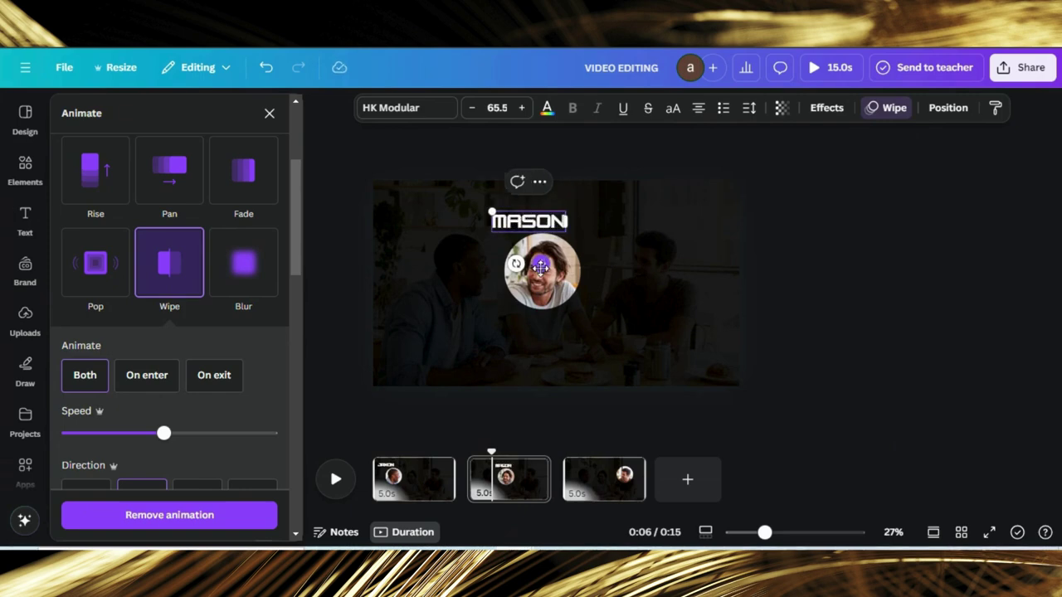
mouse_move(540, 267)
mouse_down()
mouse_move(539, 258)
mouse_move(552, 262)
mouse_up()
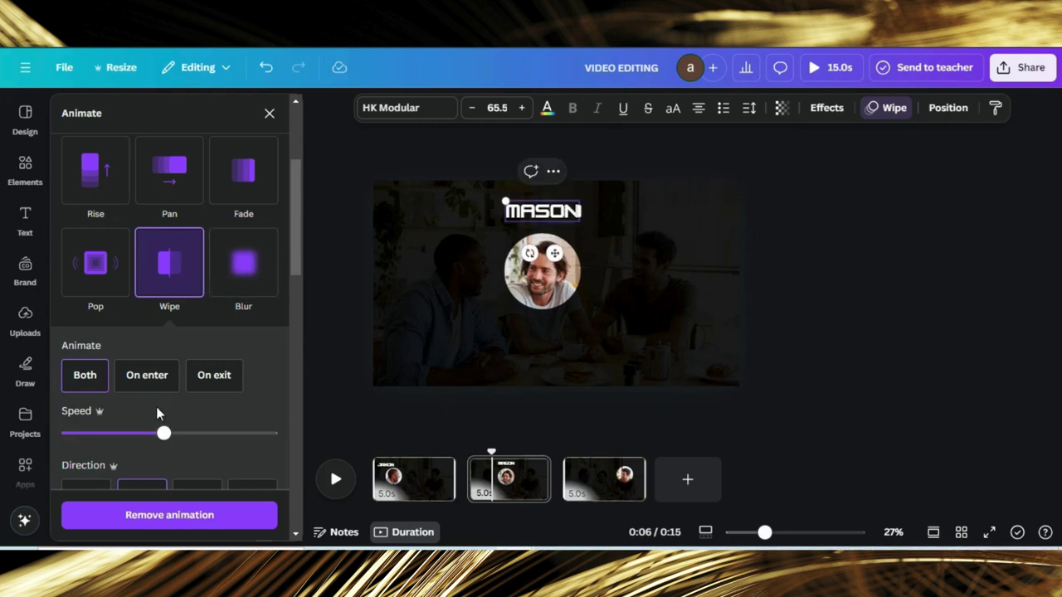
- Set the page 2 name label's Wipe animation to play on enter only, with its direction pointing left
click(147, 375)
scroll(116, 332, down, 3)
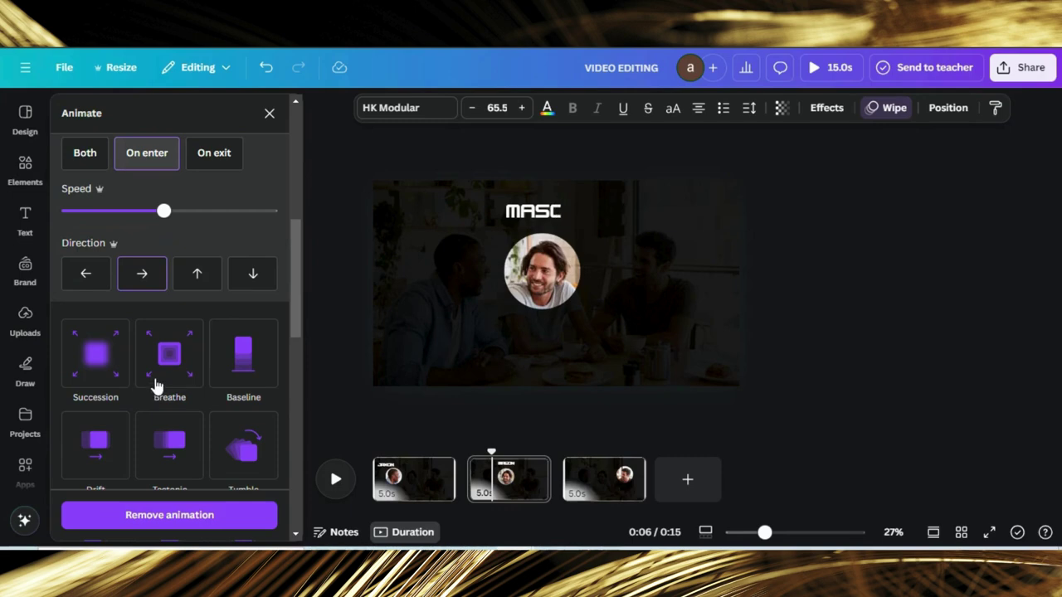
click(86, 277)
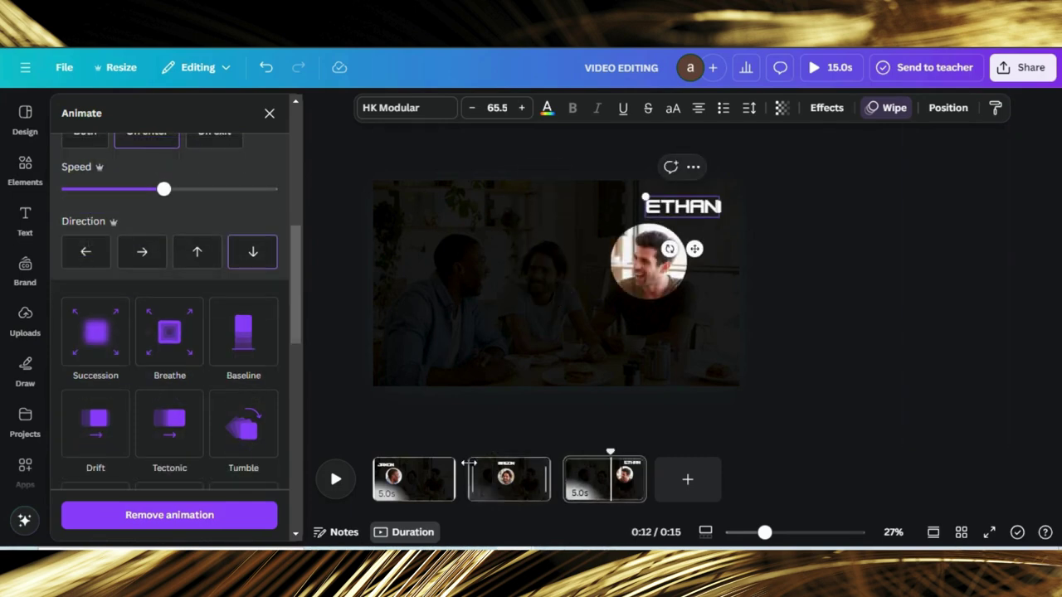
- Add a Match & Move transition after page 1, extend its duration to the maximum and apply it between all pages
click(462, 496)
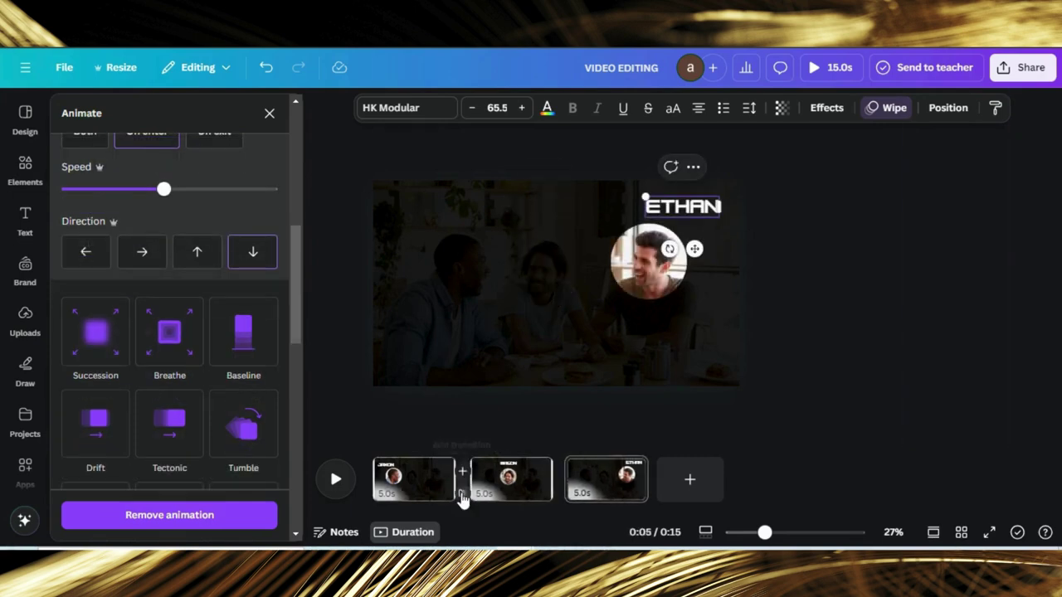
click(470, 489)
click(76, 389)
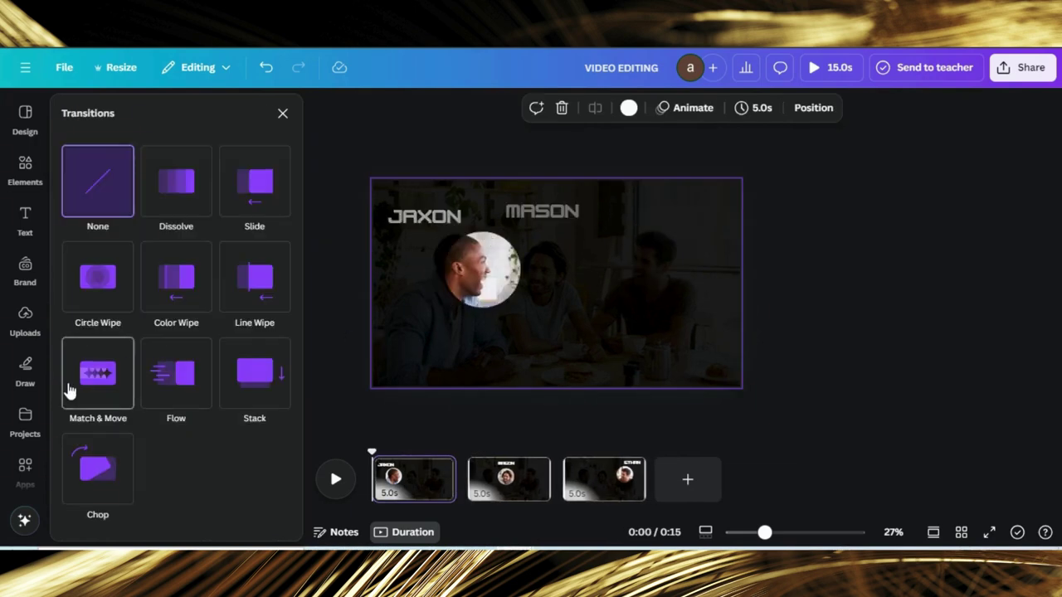
scroll(161, 403, down, 2)
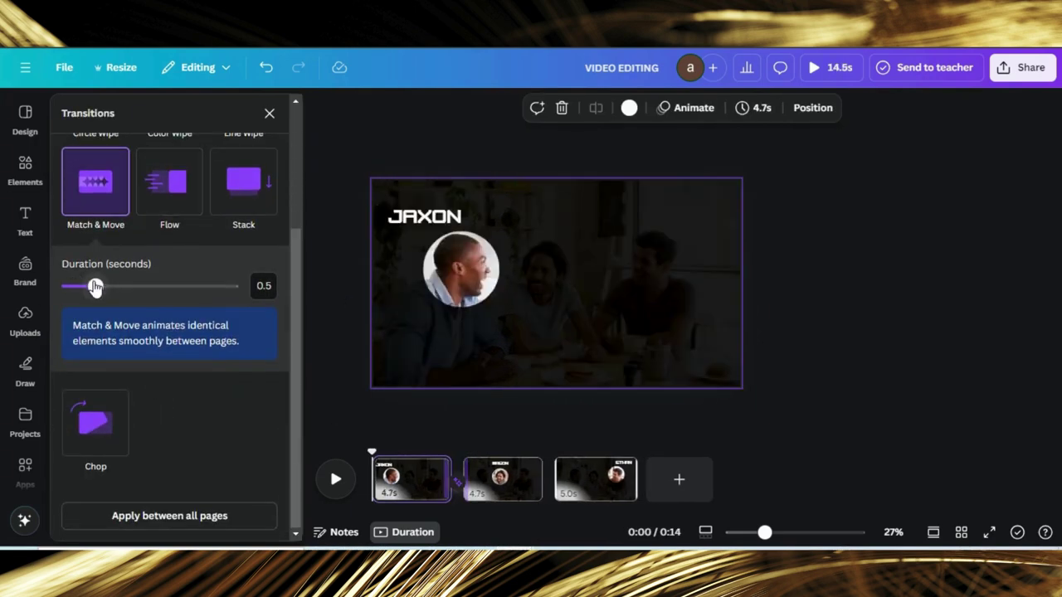
drag(94, 286, 315, 273)
click(190, 516)
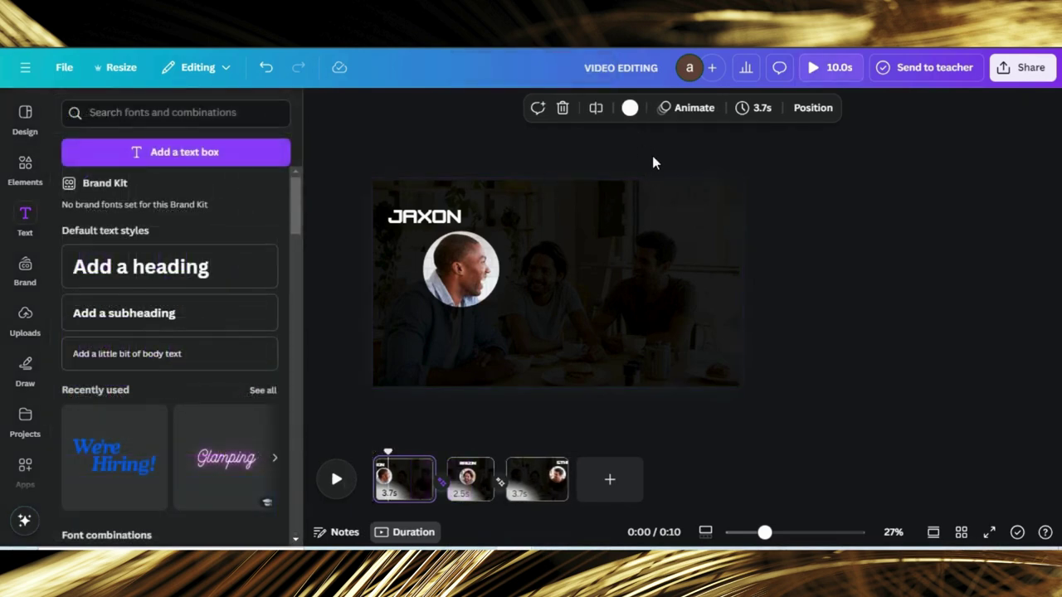
- Set the page timing to 2.0 seconds and apply it to all three pages
click(757, 114)
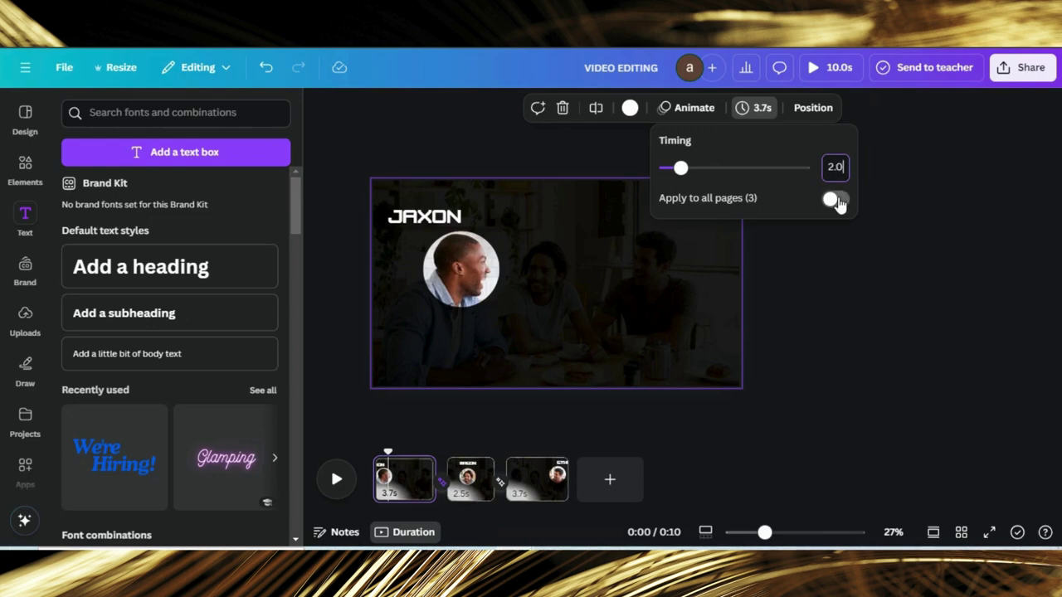
click(834, 200)
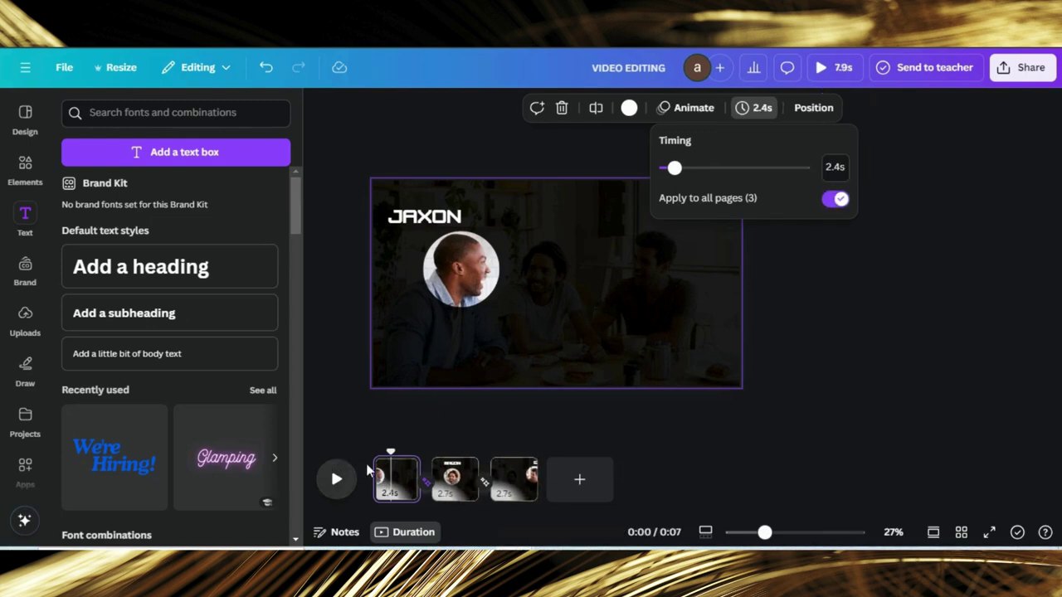
- Play the video from the beginning to check the spotlight transitions and name animations, then stop playback
click(374, 471)
click(337, 479)
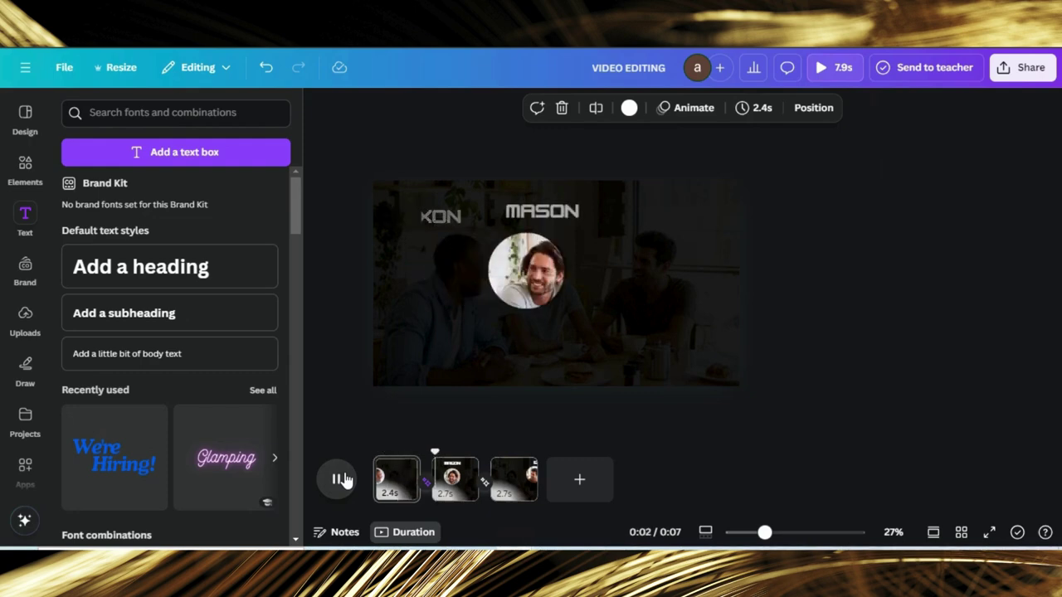
click(343, 480)
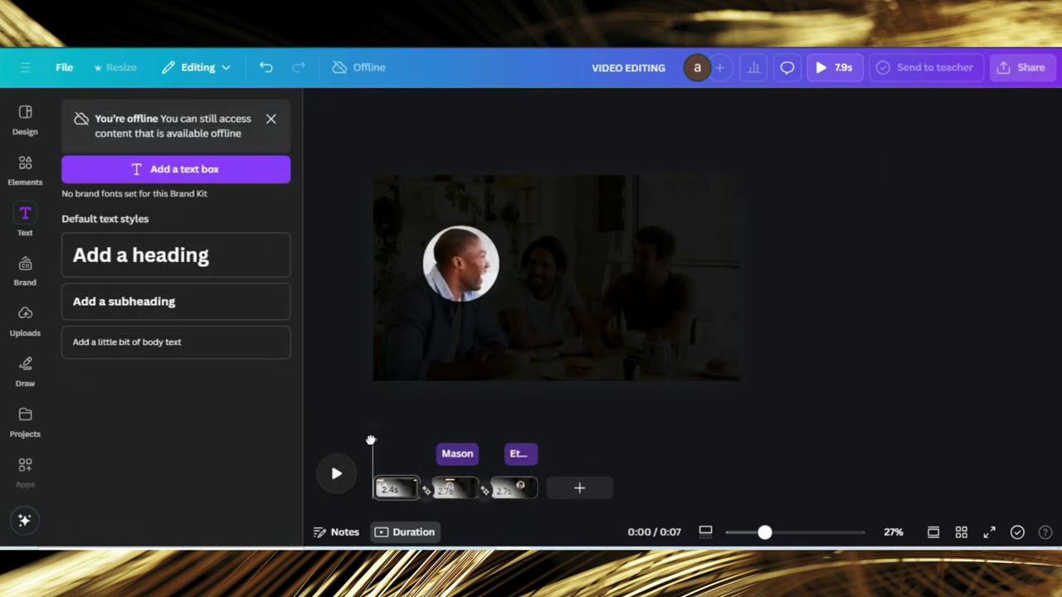